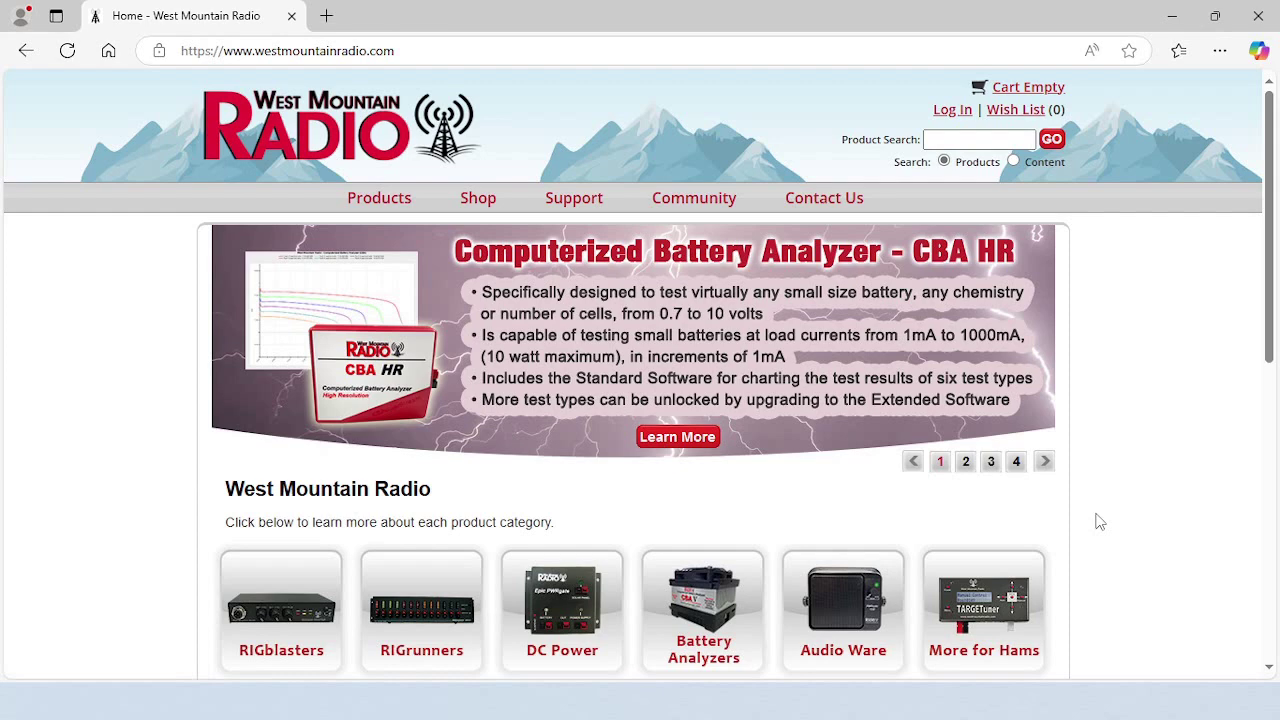
Step: Open the RIGblaster Plug & Play product page from the RIGblasters category's model table
click(318, 628)
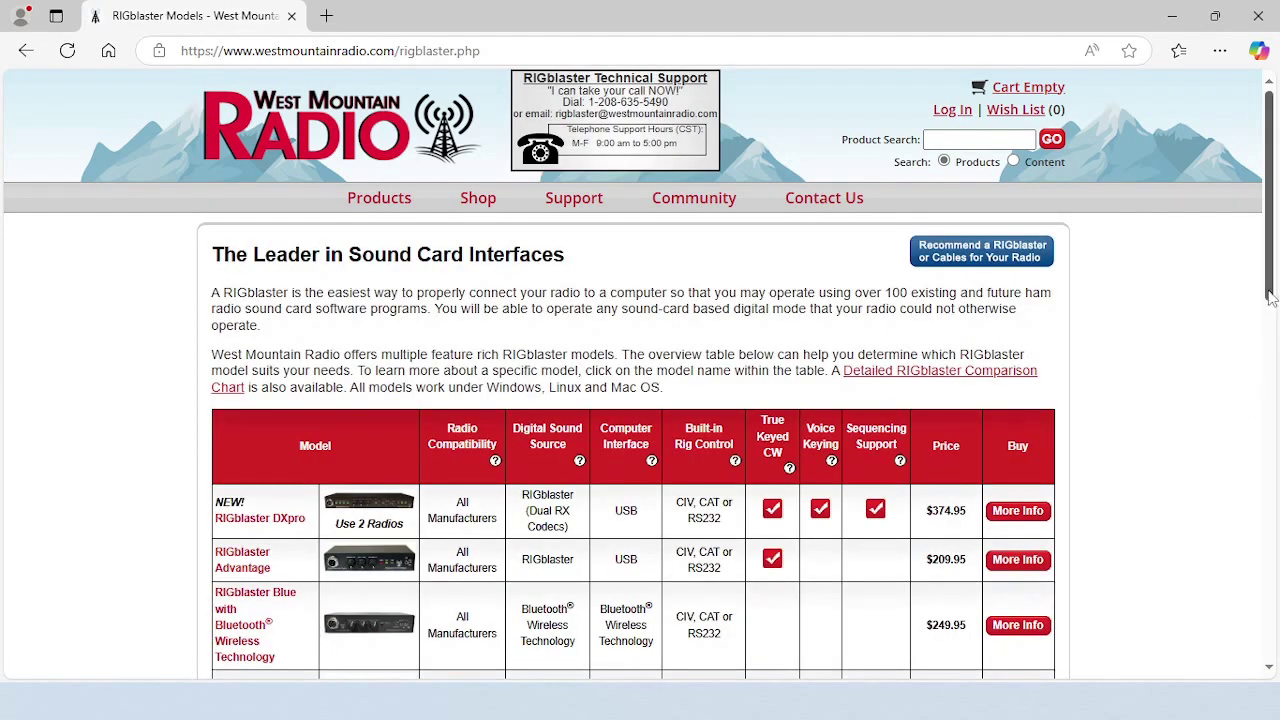
scroll(1270, 297, down, 3)
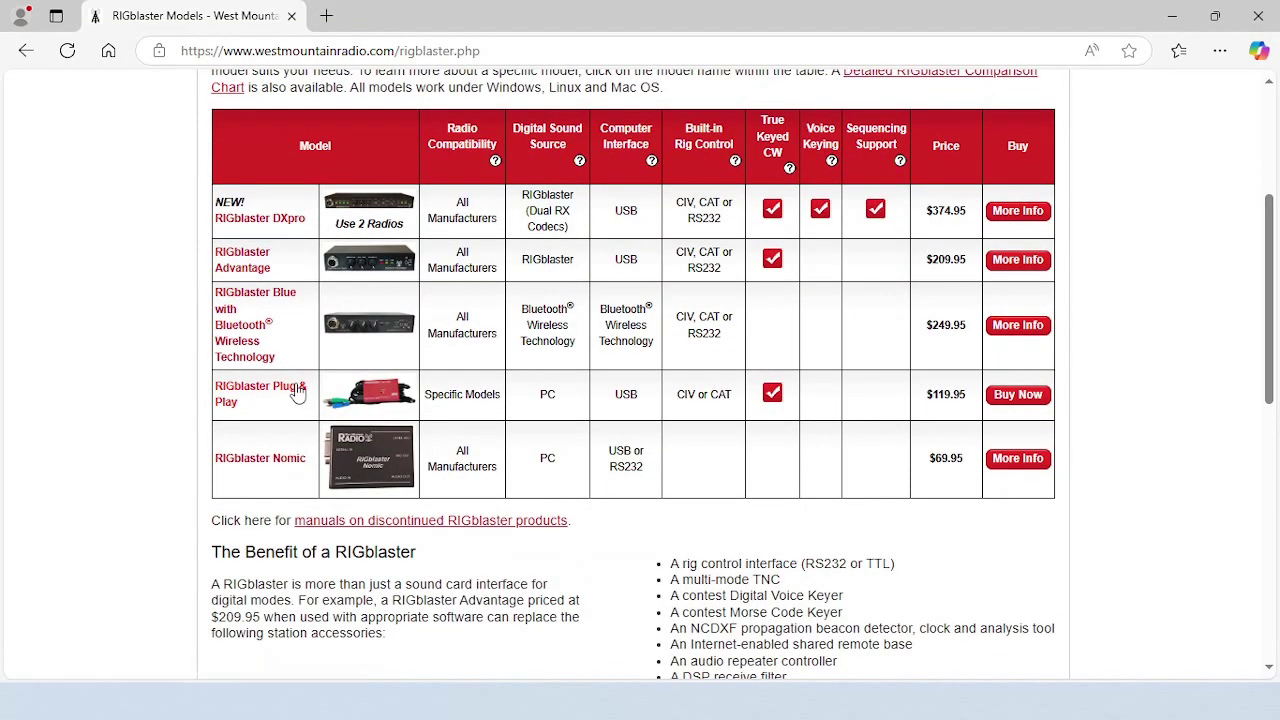
click(297, 392)
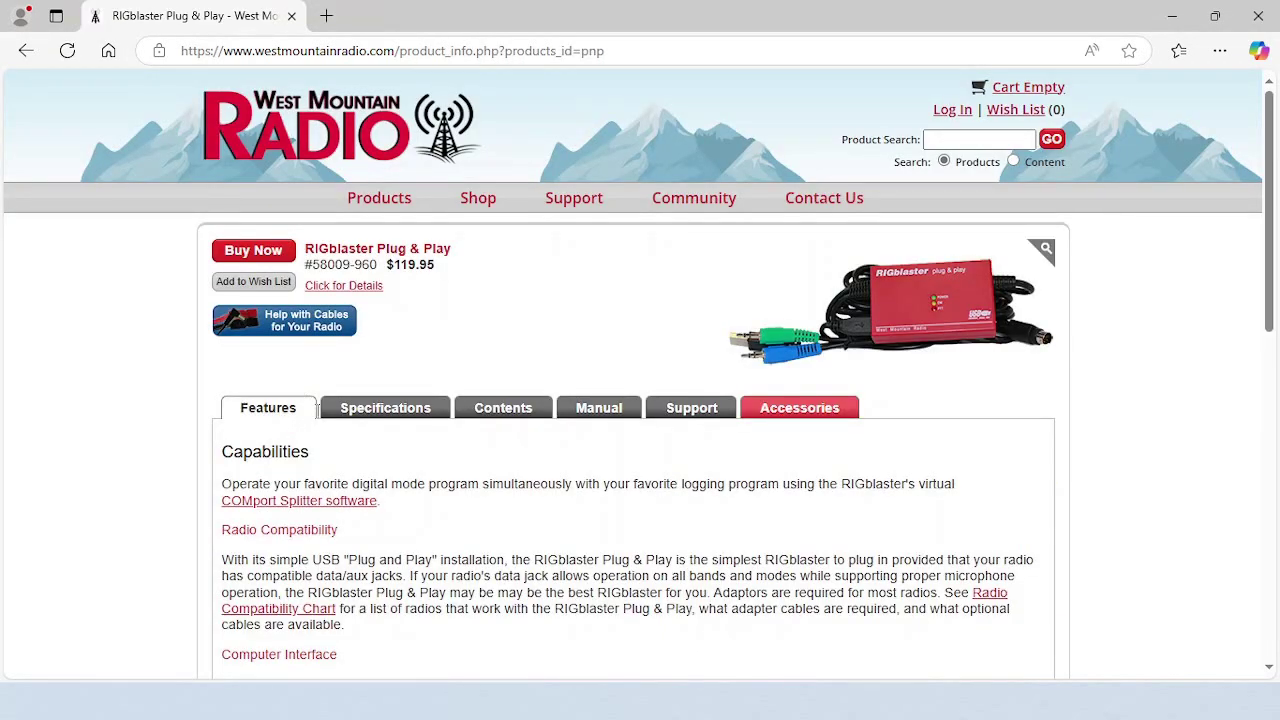
Step: Open the Radio Compatibility Chart for the RIGblaster Plug & Play and examine the supported radios, adapters and optional cables
click(312, 619)
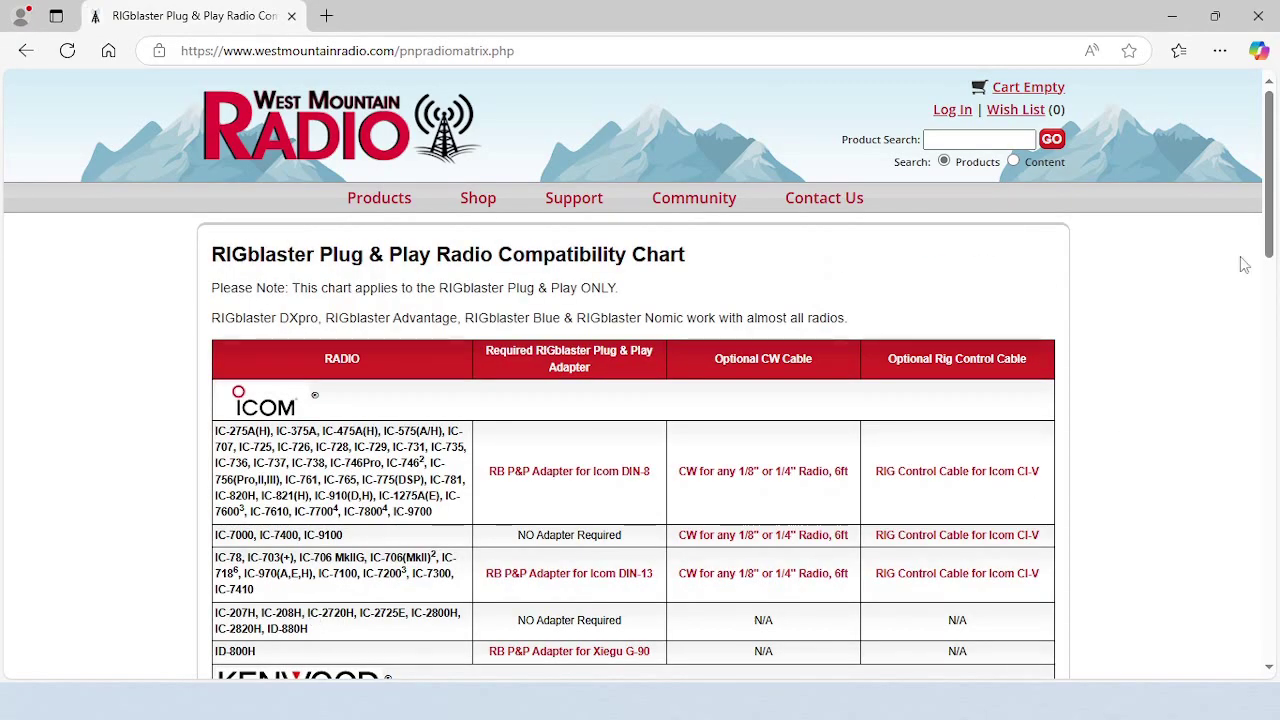
drag(1270, 228, 1278, 480)
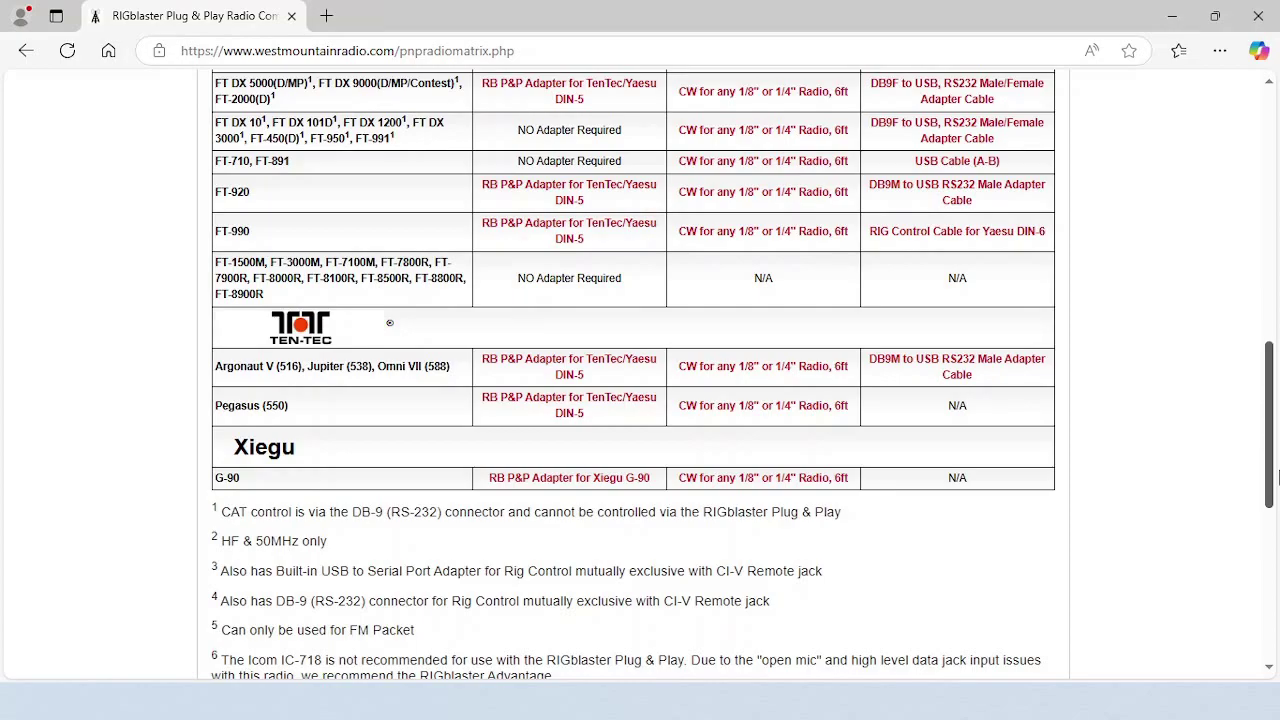
drag(1270, 478, 1270, 223)
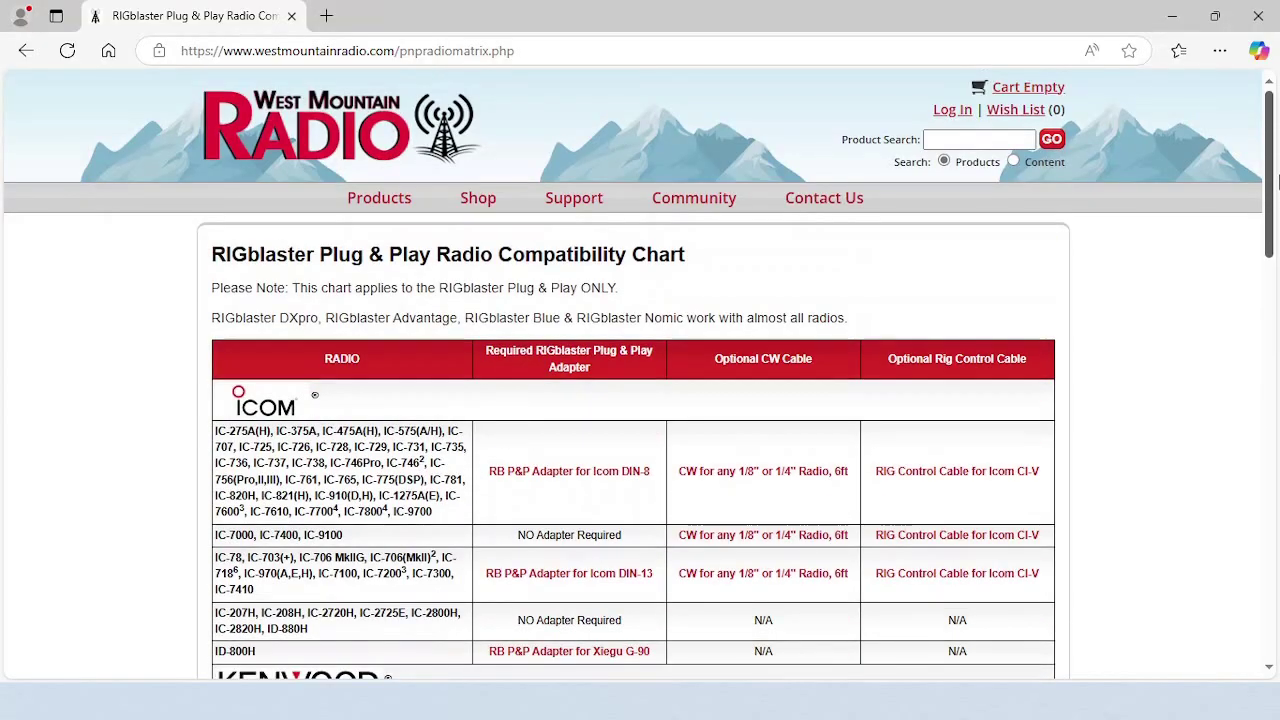
Step: Open the support page for the RIGblaster Hook-Up Diagram and choose RIGblaster Plug & Play as the RIGblaster
mouse_move(580, 205)
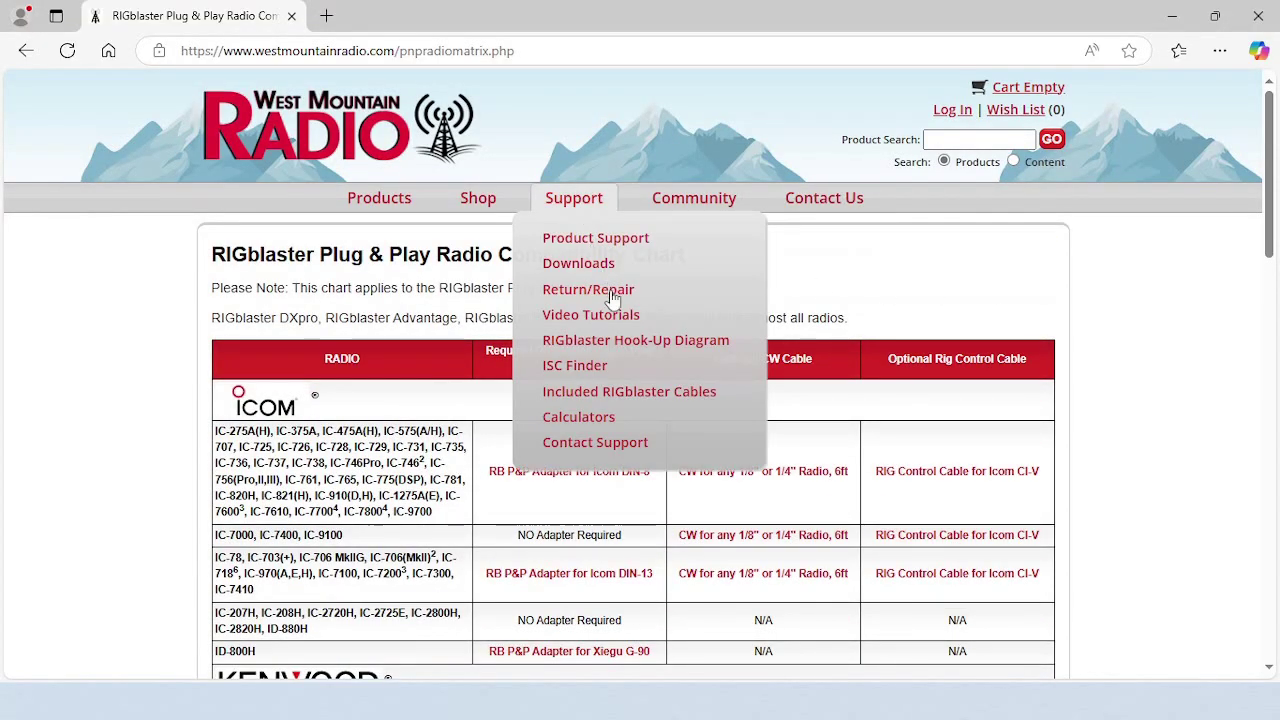
click(636, 345)
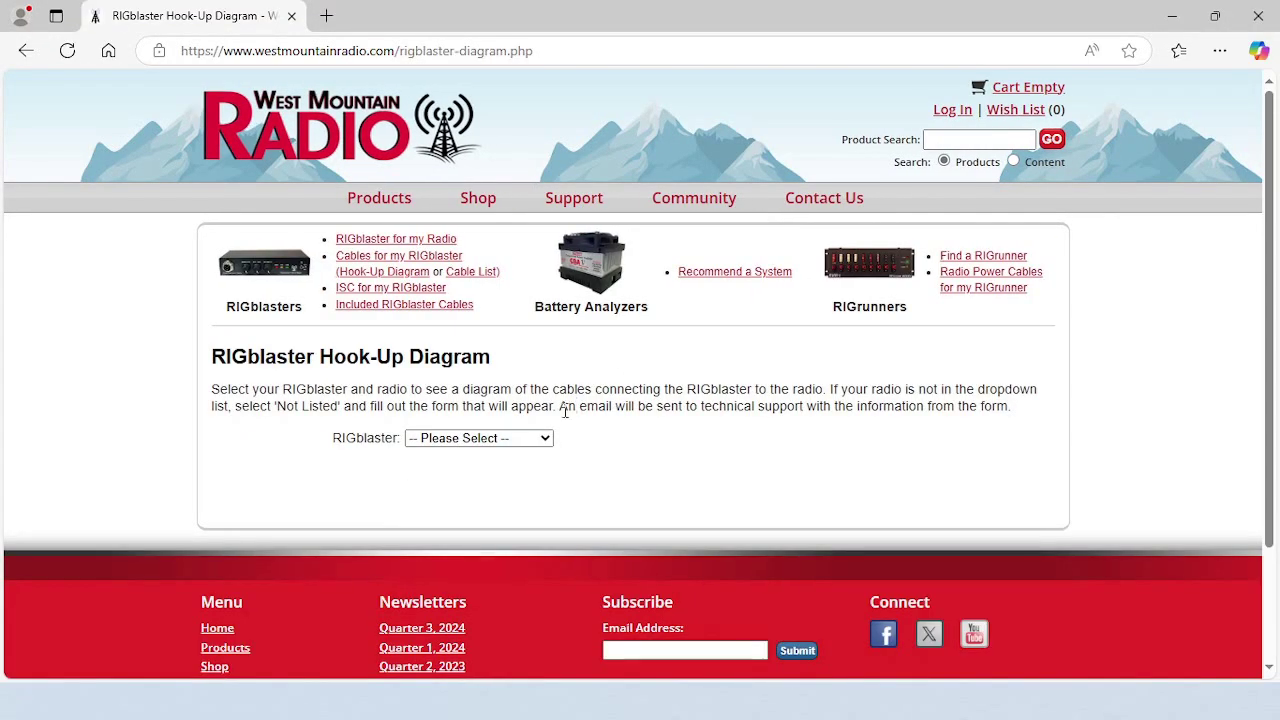
click(545, 441)
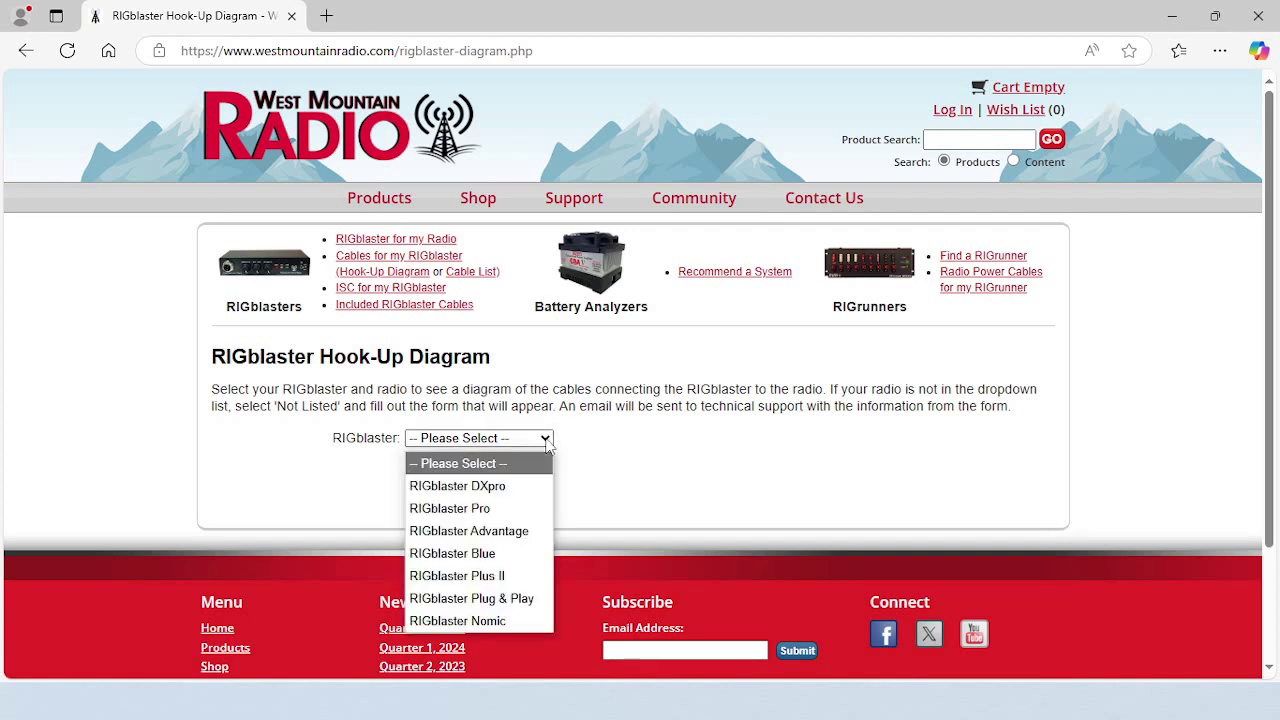
click(517, 598)
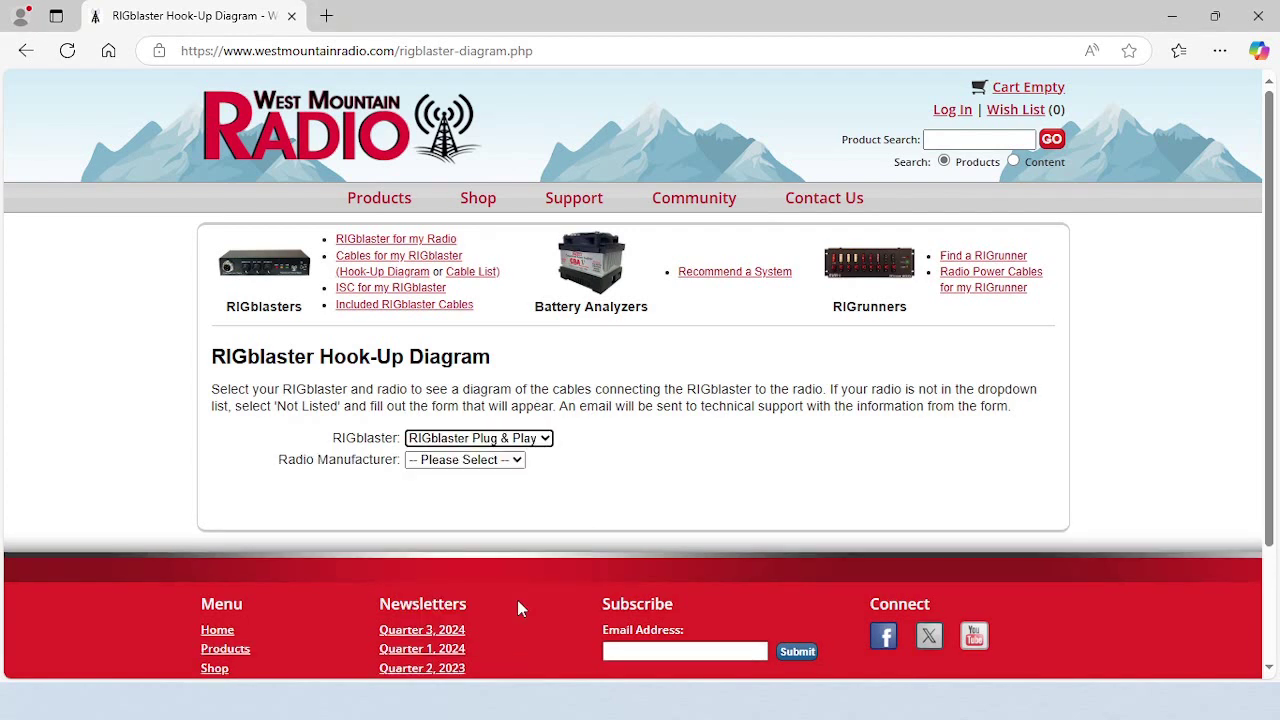
Step: Set the radio manufacturer to Yaesu and the radio model to FT-891 for the hook-up diagram
click(517, 460)
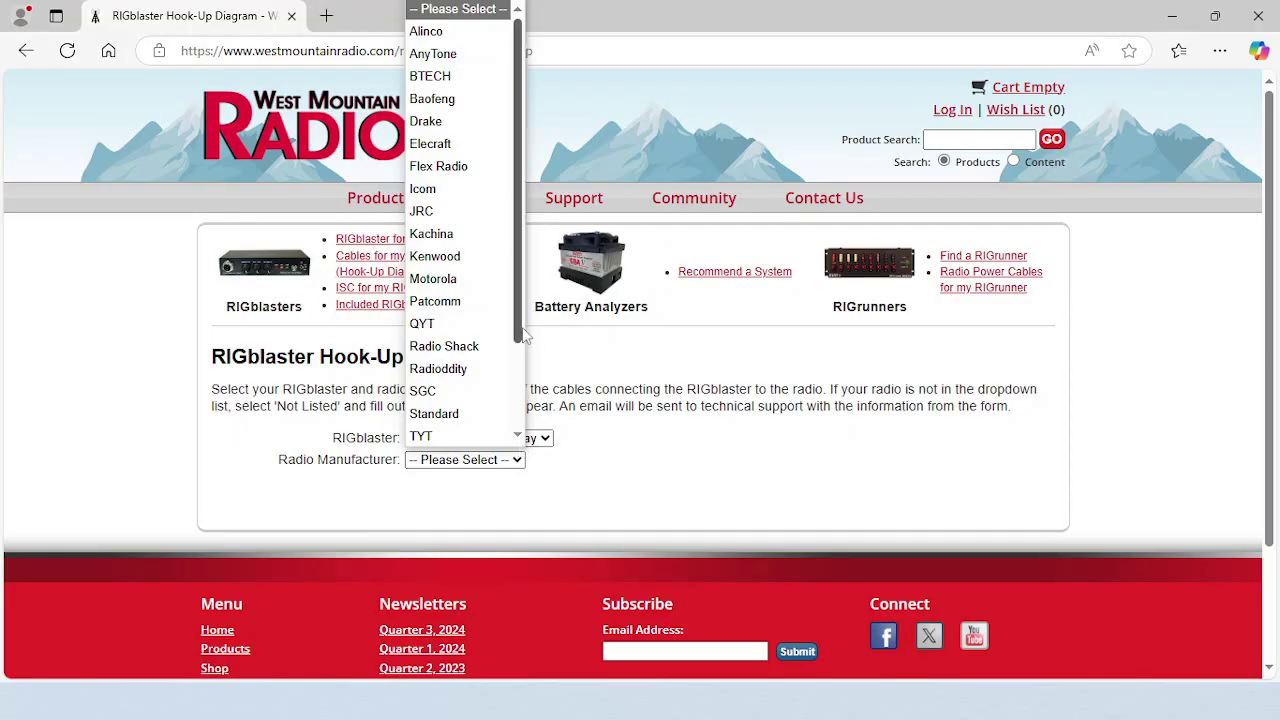
scroll(518, 432, down, 2)
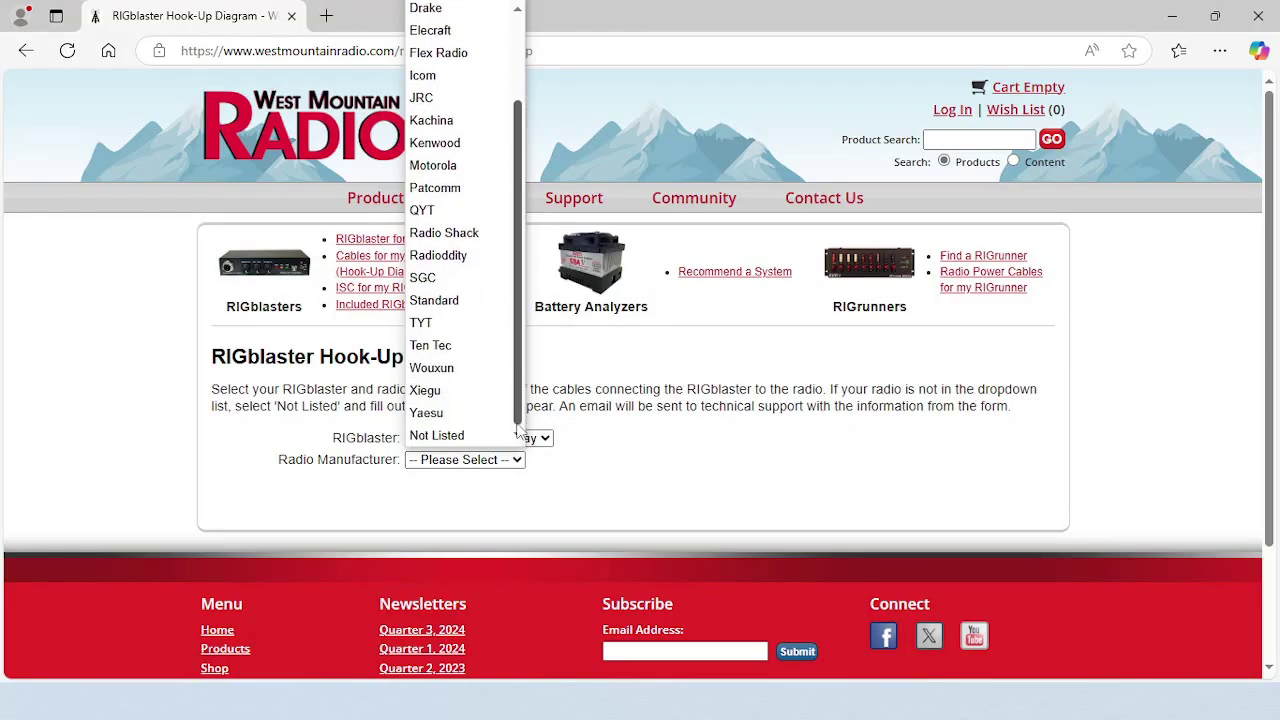
click(466, 414)
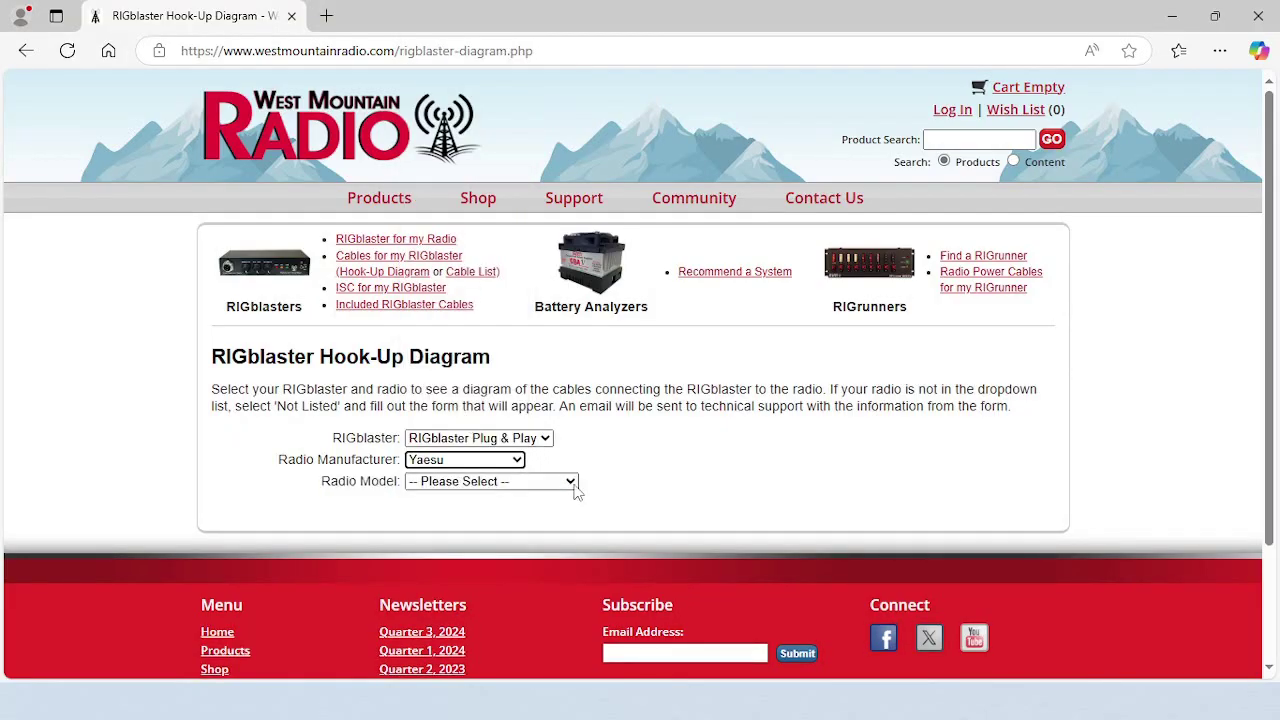
click(571, 484)
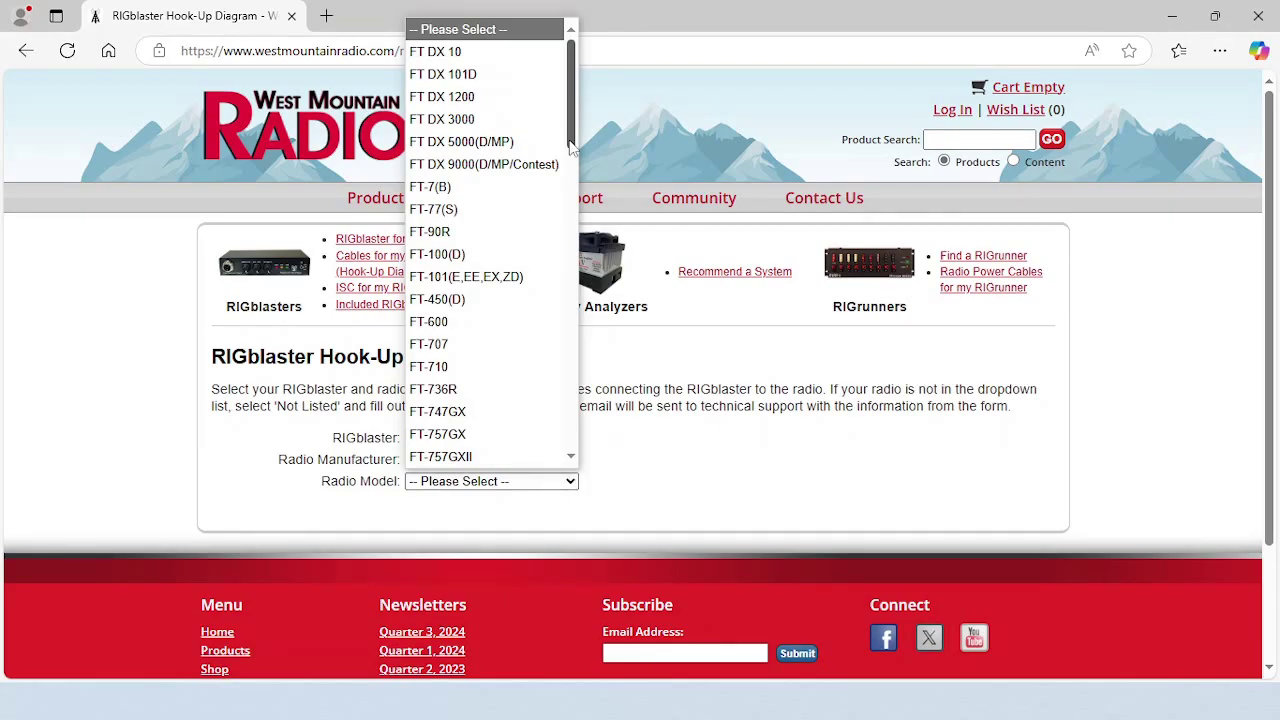
drag(571, 152, 572, 213)
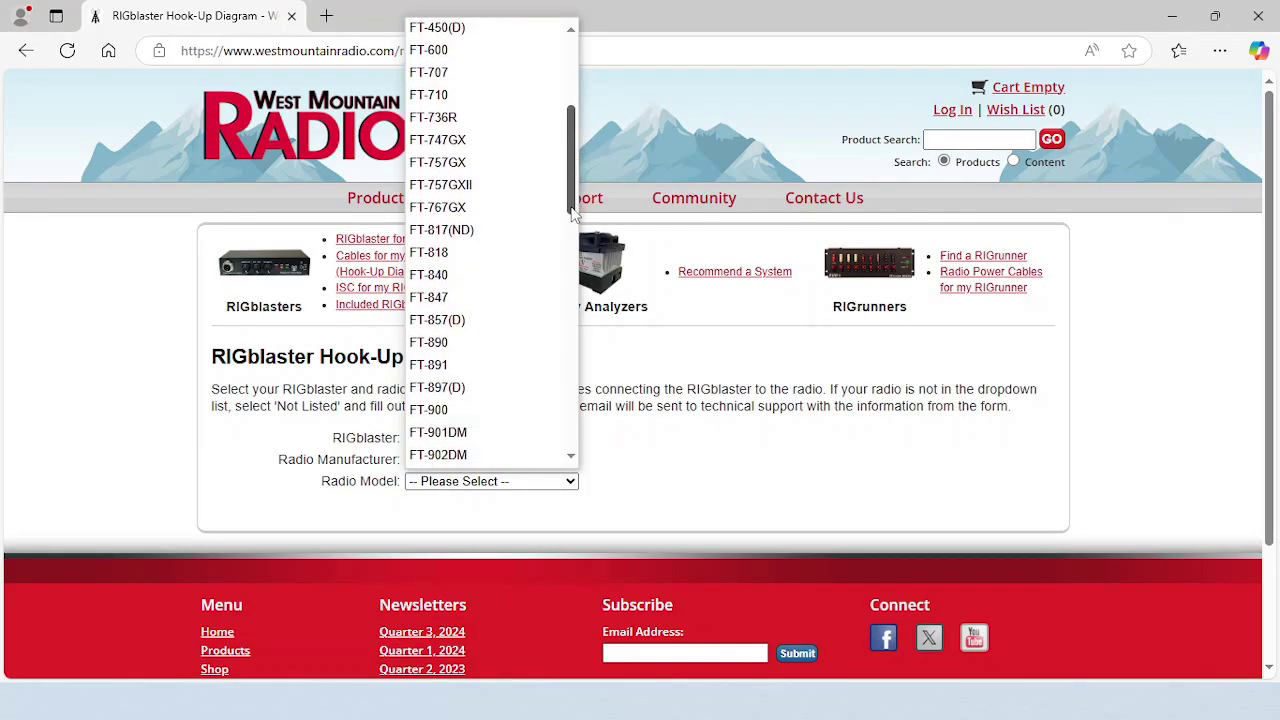
click(438, 367)
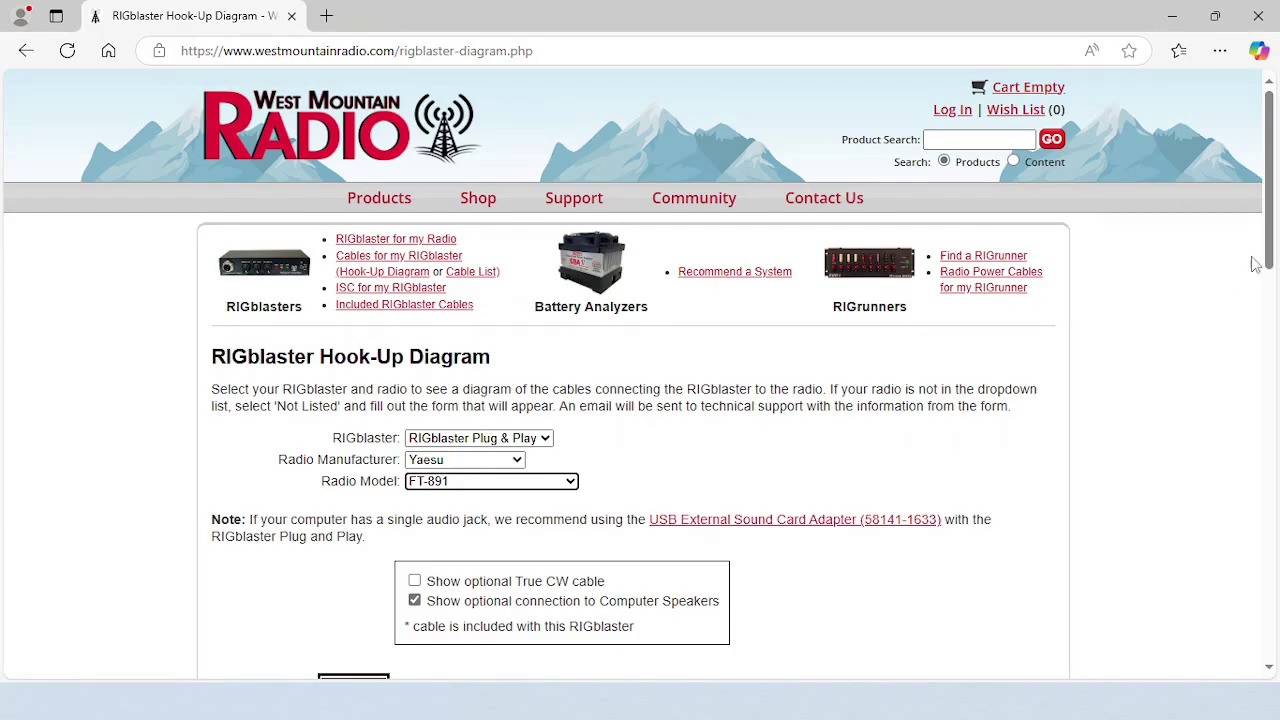
Step: Examine the FT-891 hook-up diagram, view the product page of the 54105-512 cable, and close that page
drag(1270, 252, 1270, 512)
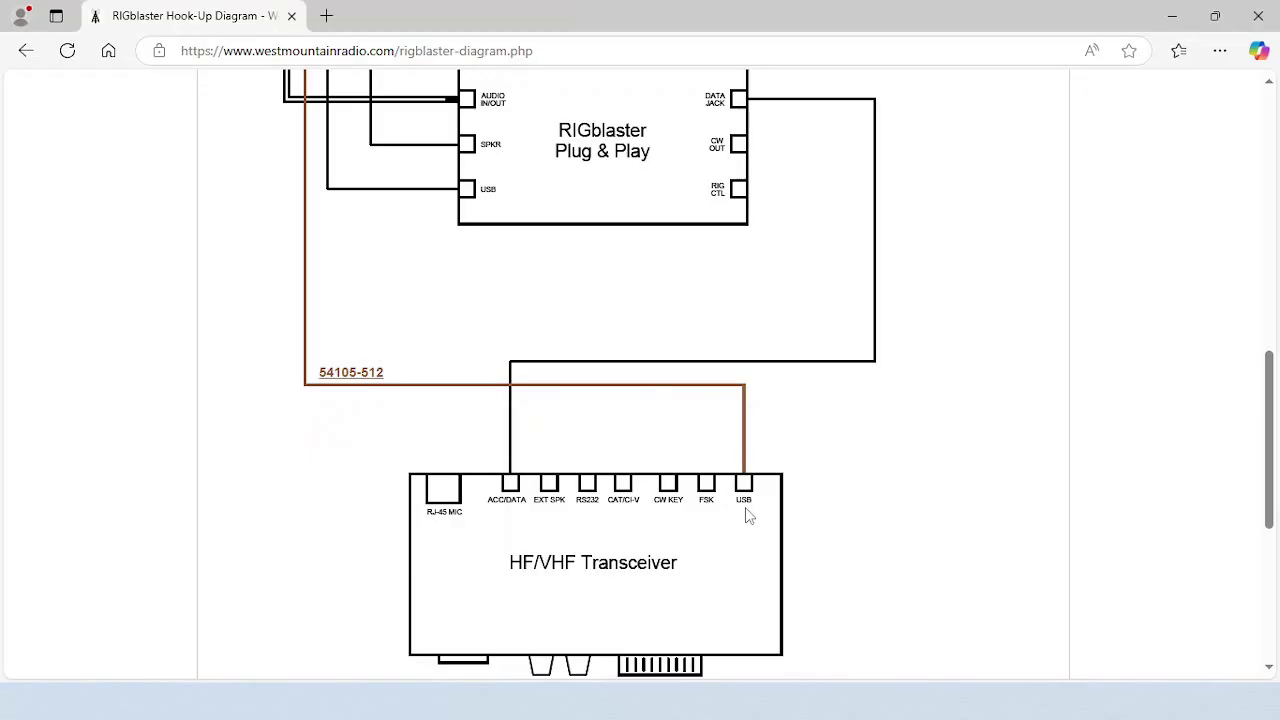
click(364, 378)
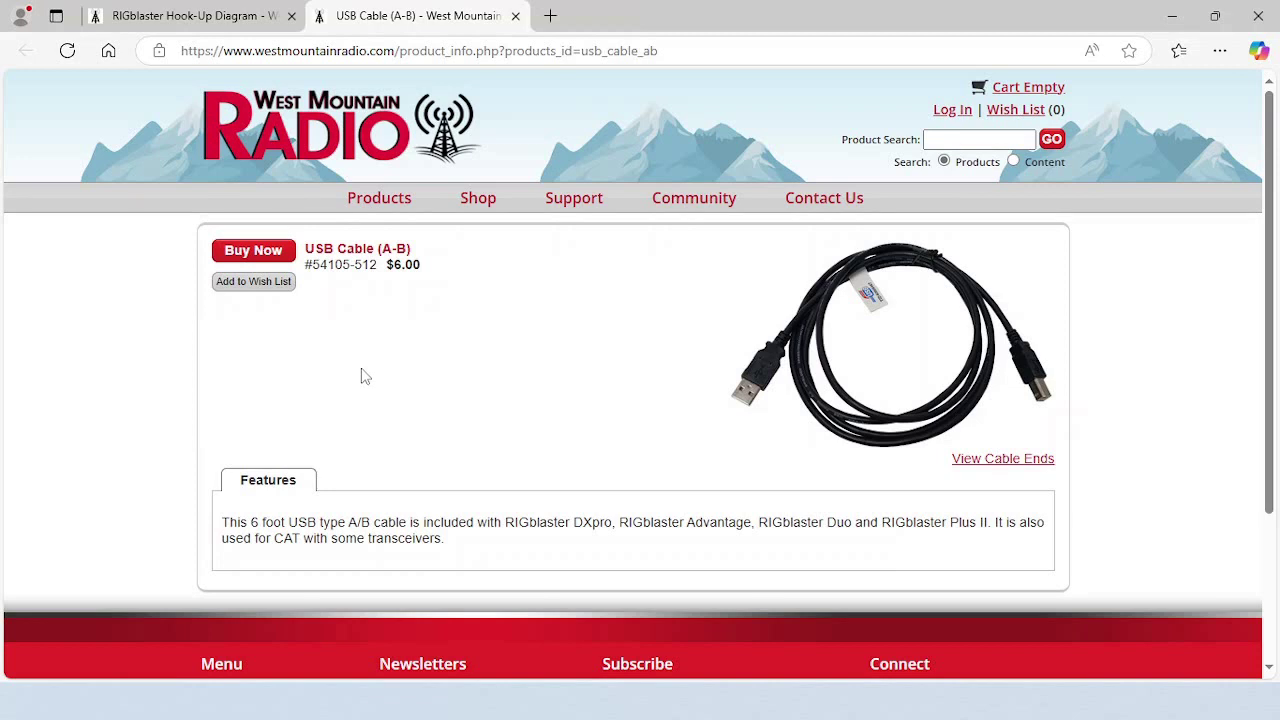
click(515, 16)
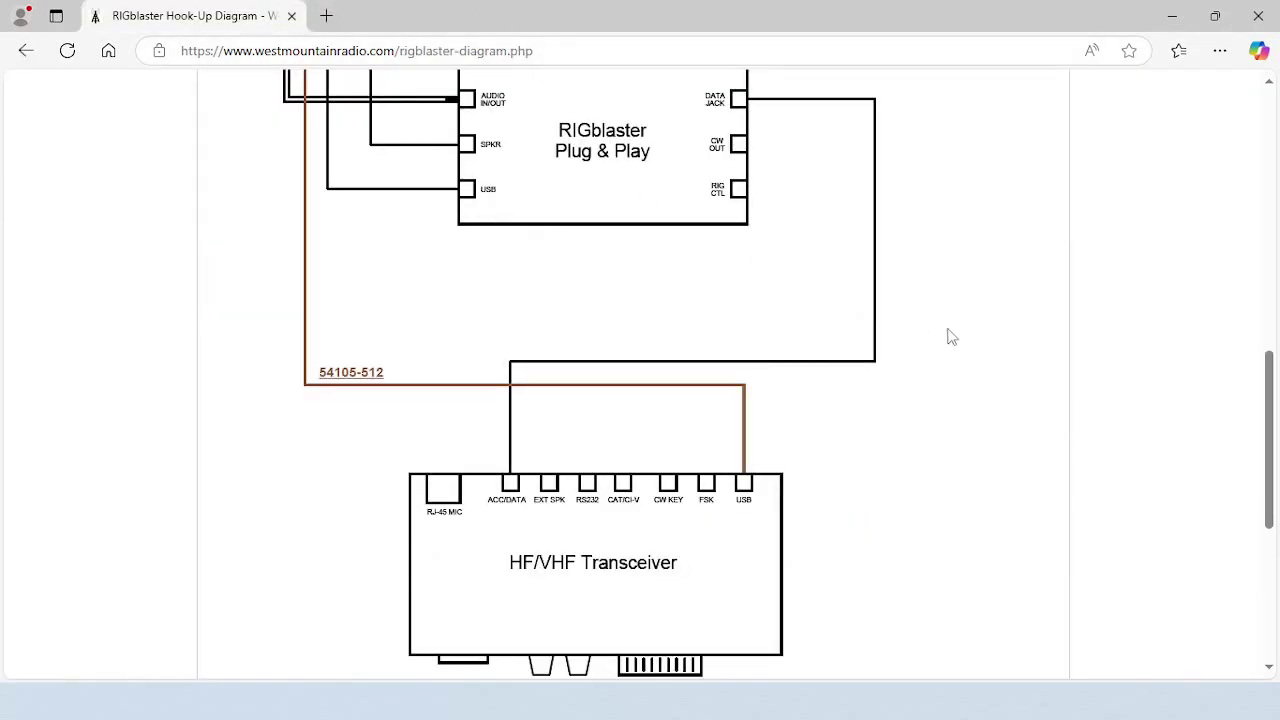
Step: Enable the display of the optional True CW cable in the FT-891 hook-up diagram
drag(1271, 394, 1272, 215)
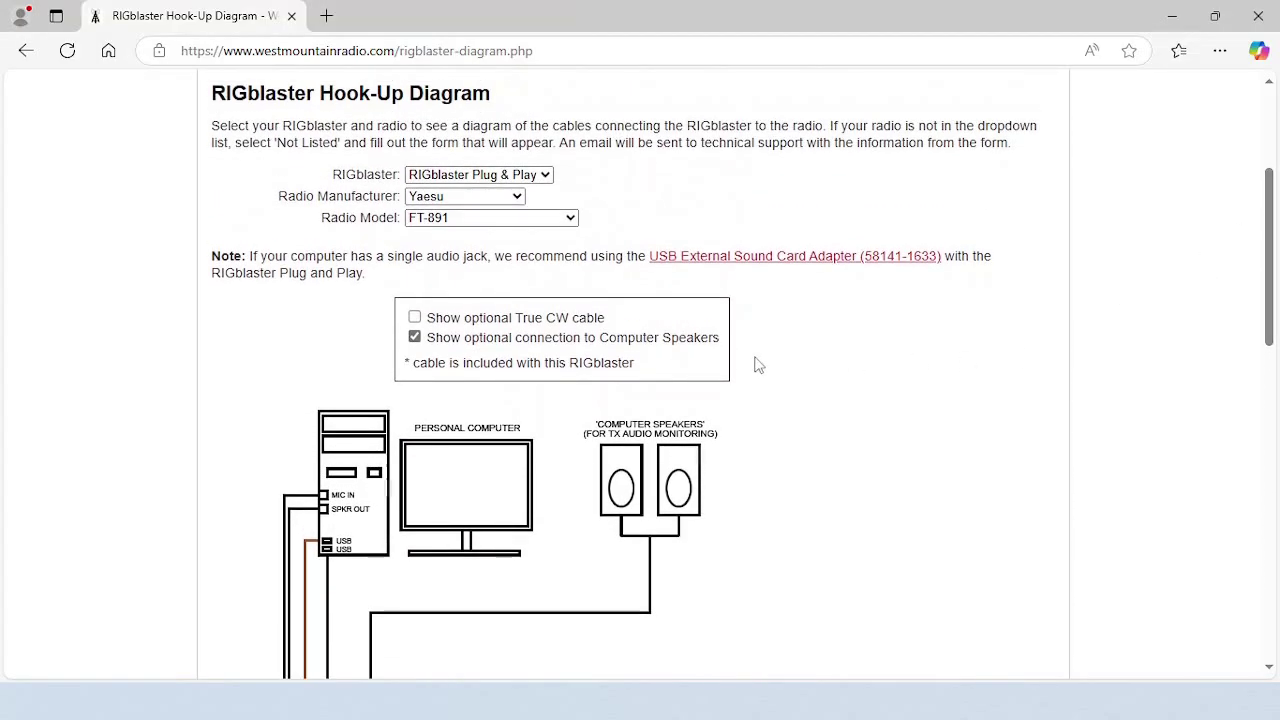
click(414, 318)
mouse_move(1274, 302)
mouse_down()
mouse_move(1276, 474)
mouse_move(1274, 304)
mouse_up()
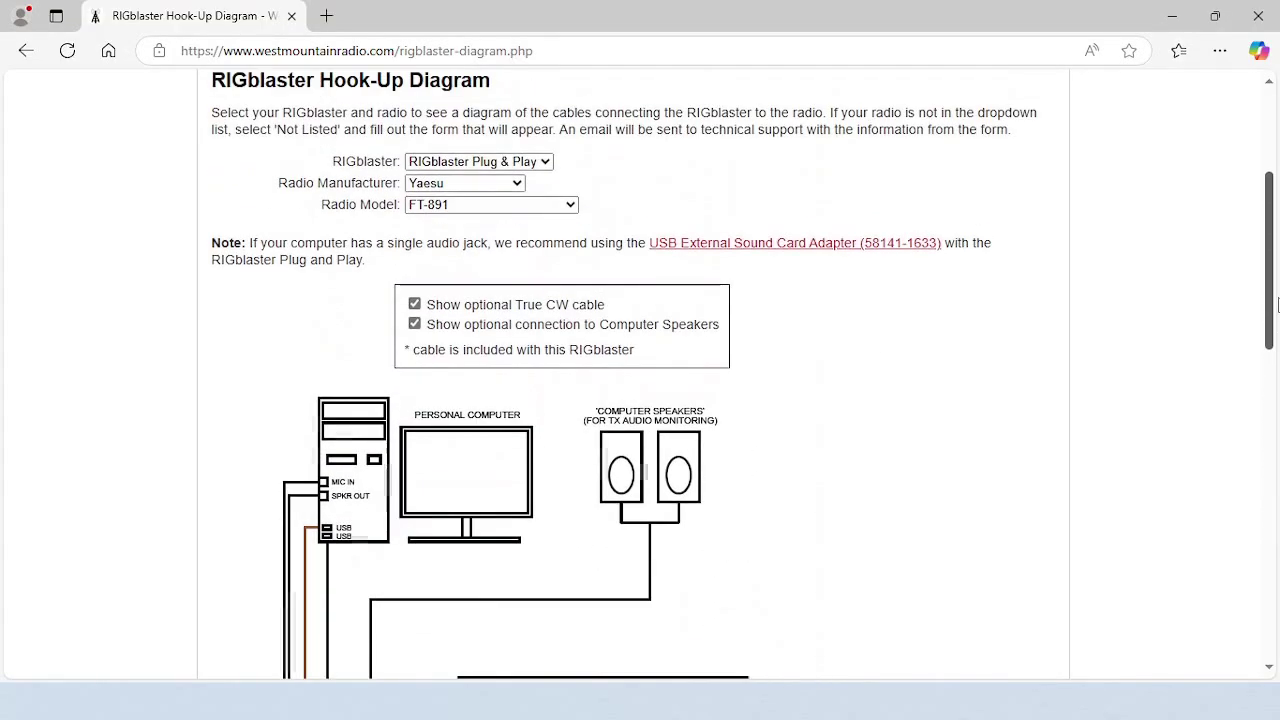
Step: View the product page of the recommended USB External Sound Card Adapter (58141-1633) and close it
click(821, 243)
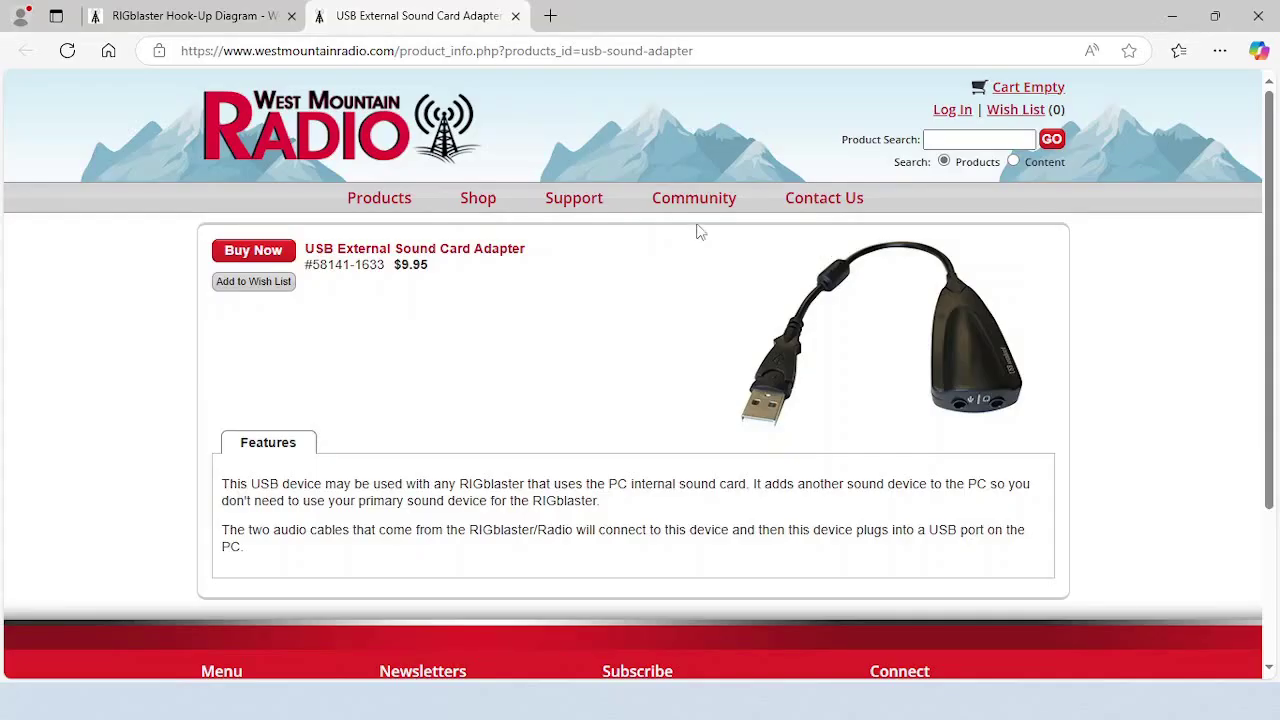
click(517, 17)
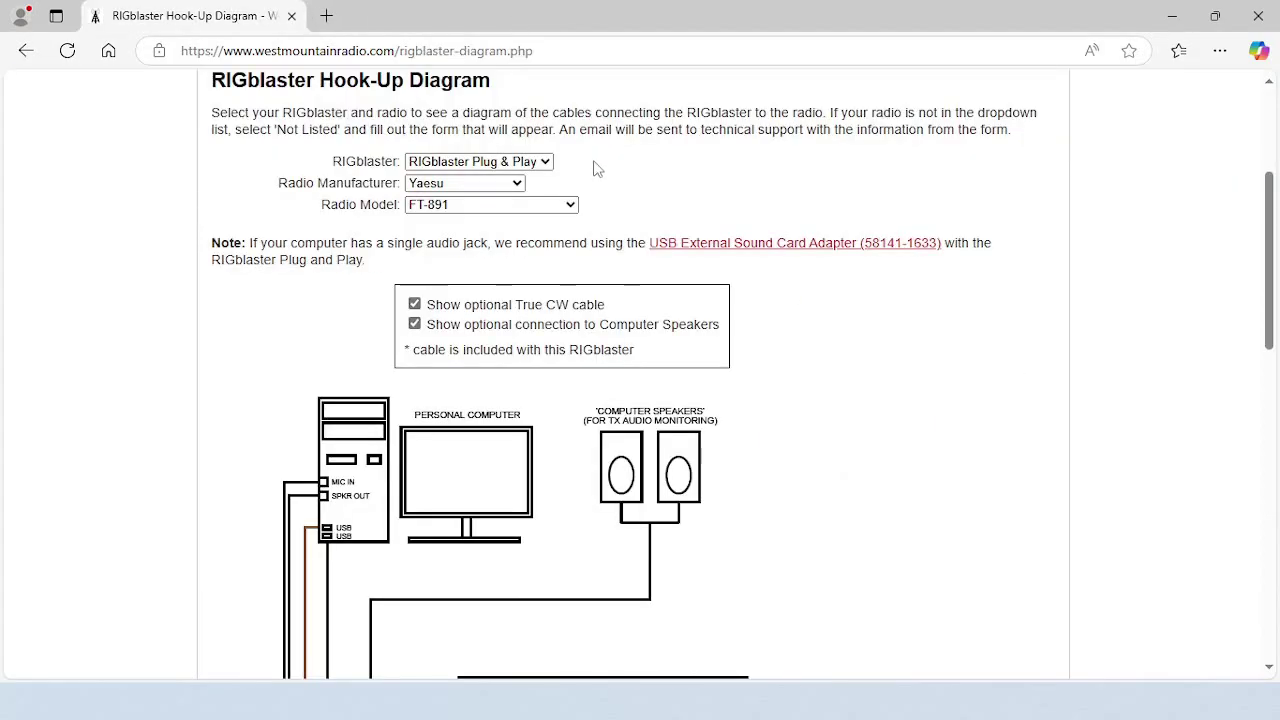
Step: Change the radio to the Icom IC-706(MkII) and examine its hook-up diagram, including the required adapter and rig control cable
click(518, 186)
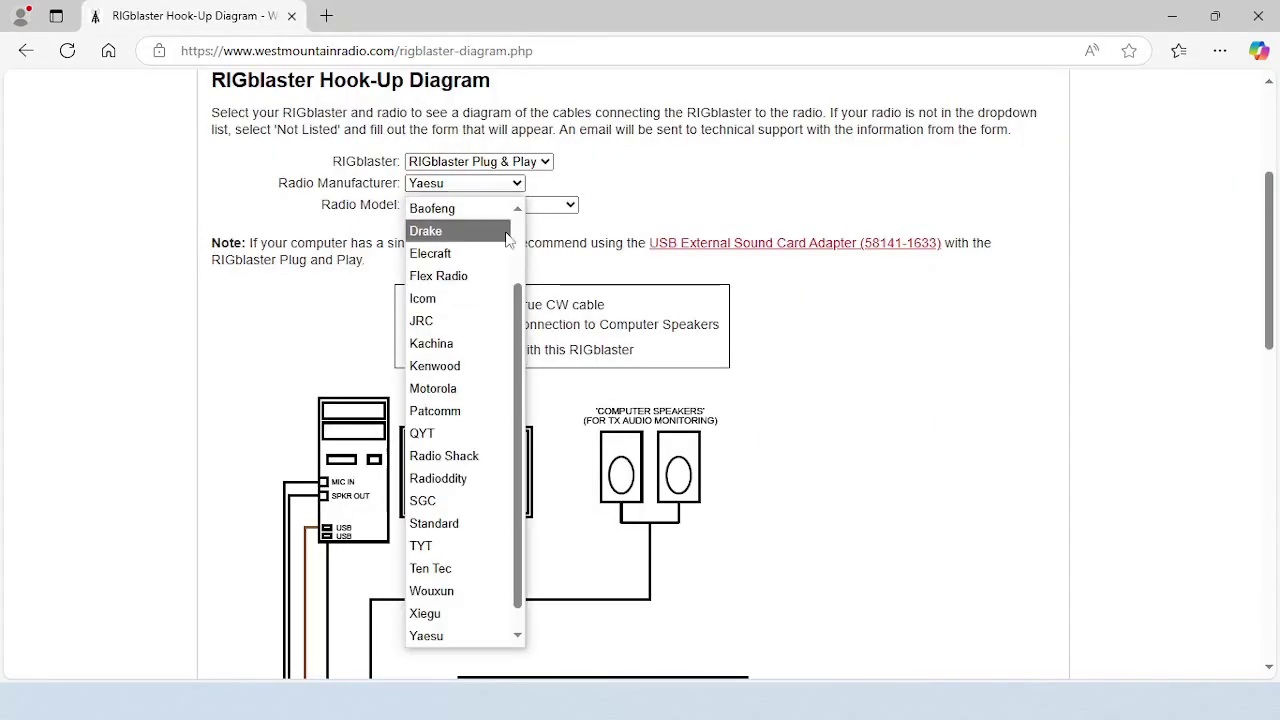
scroll(470, 390, up, 3)
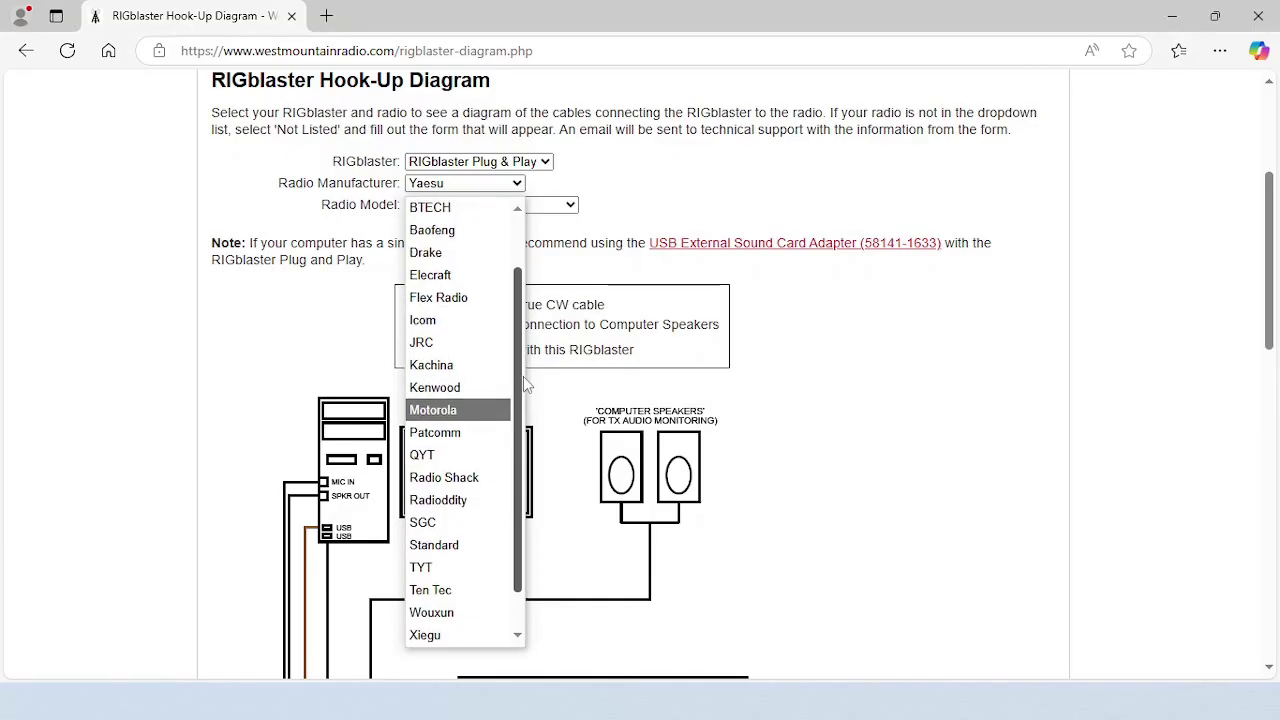
click(458, 388)
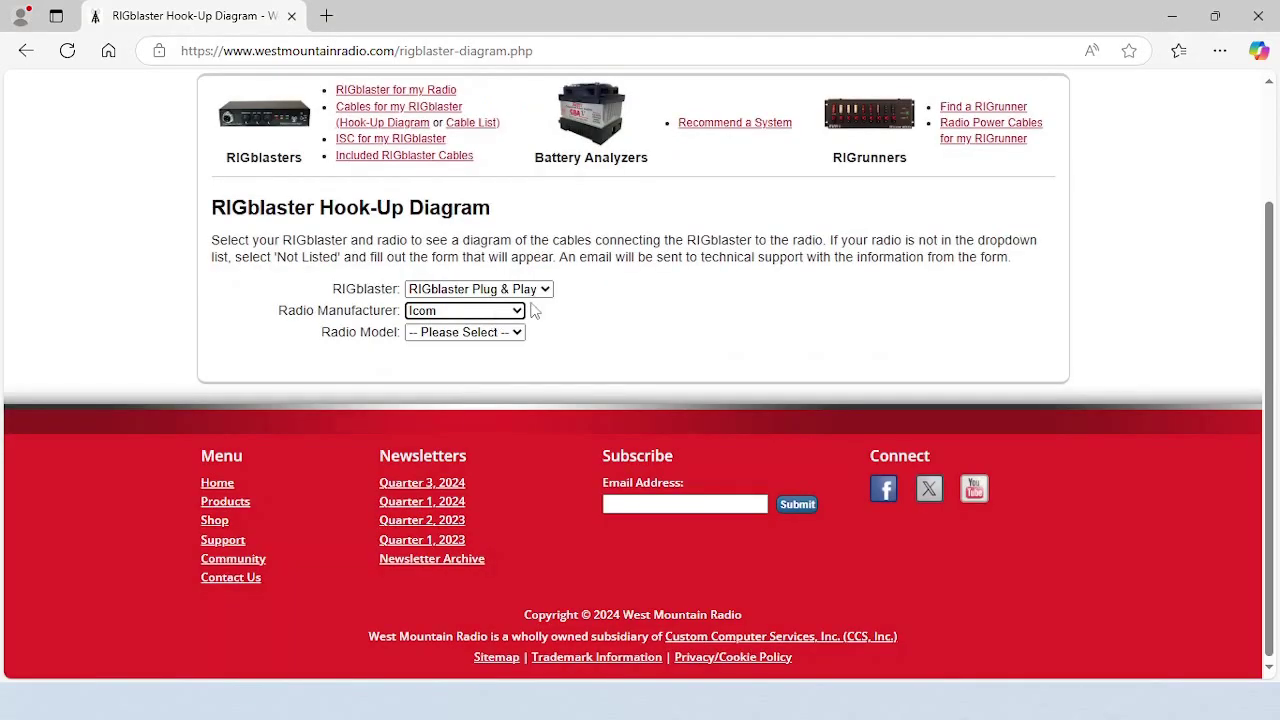
click(518, 334)
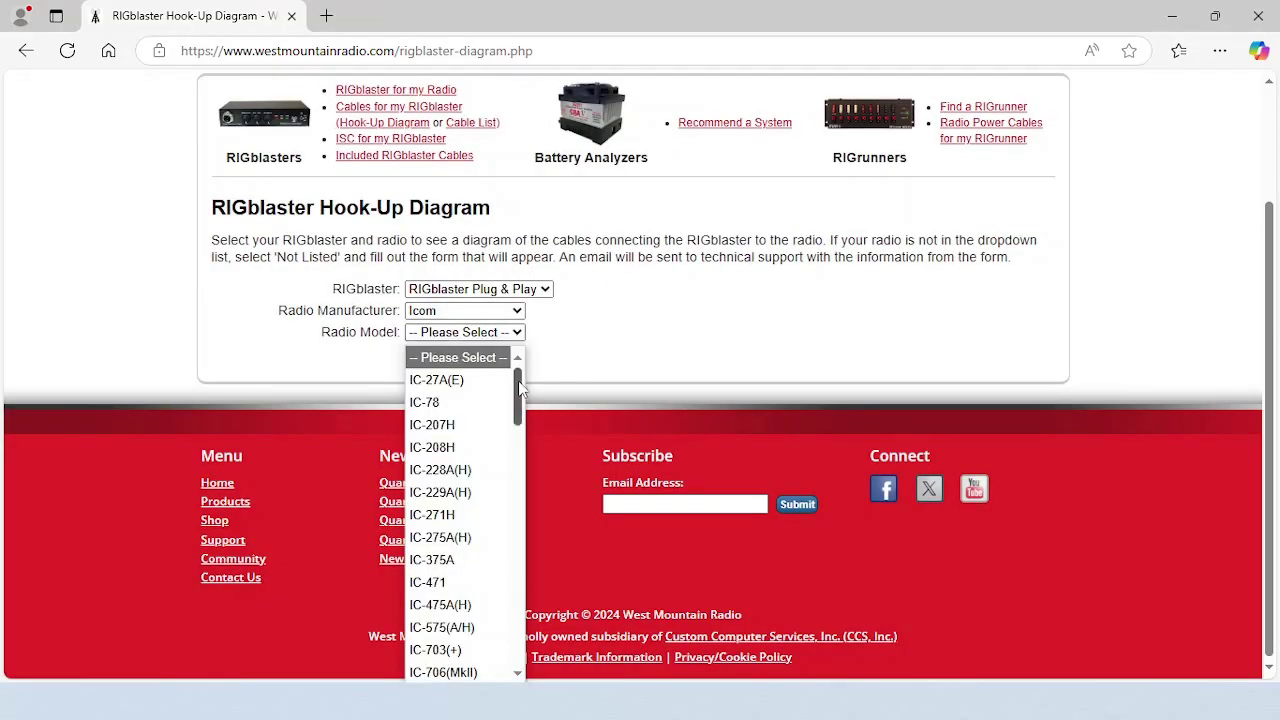
scroll(460, 520, down, 2)
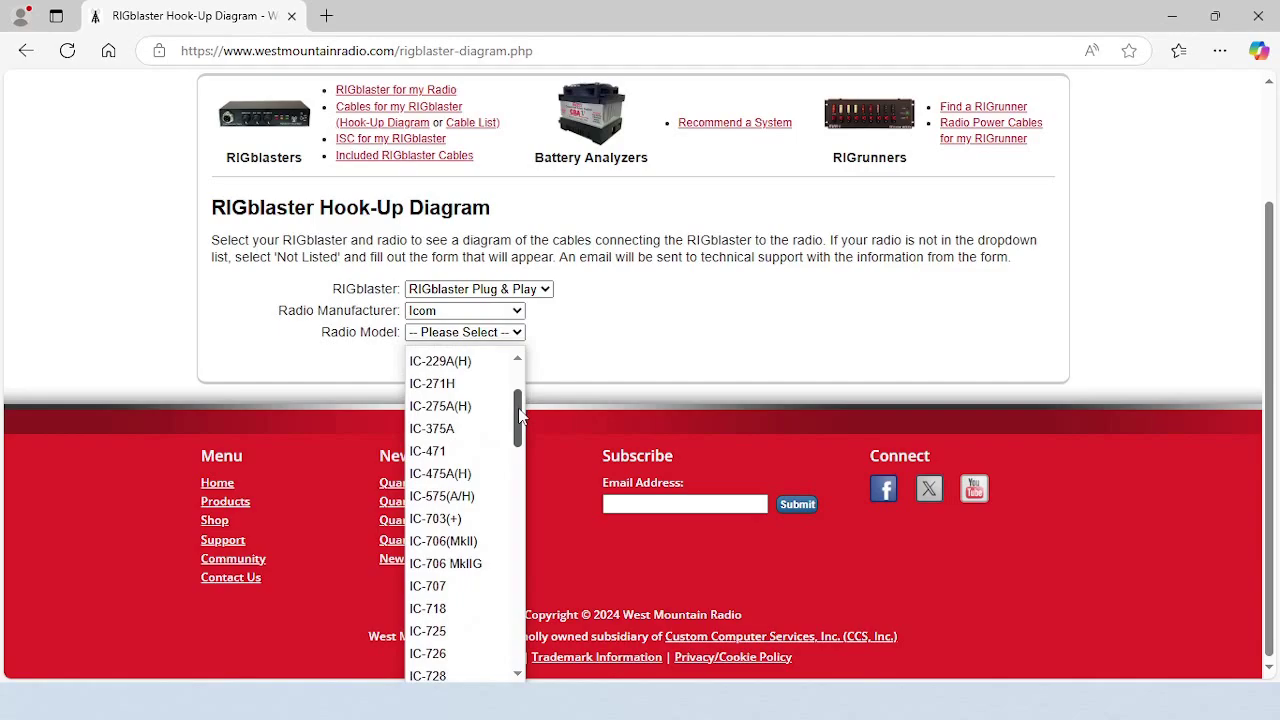
click(445, 540)
drag(1266, 292, 1276, 505)
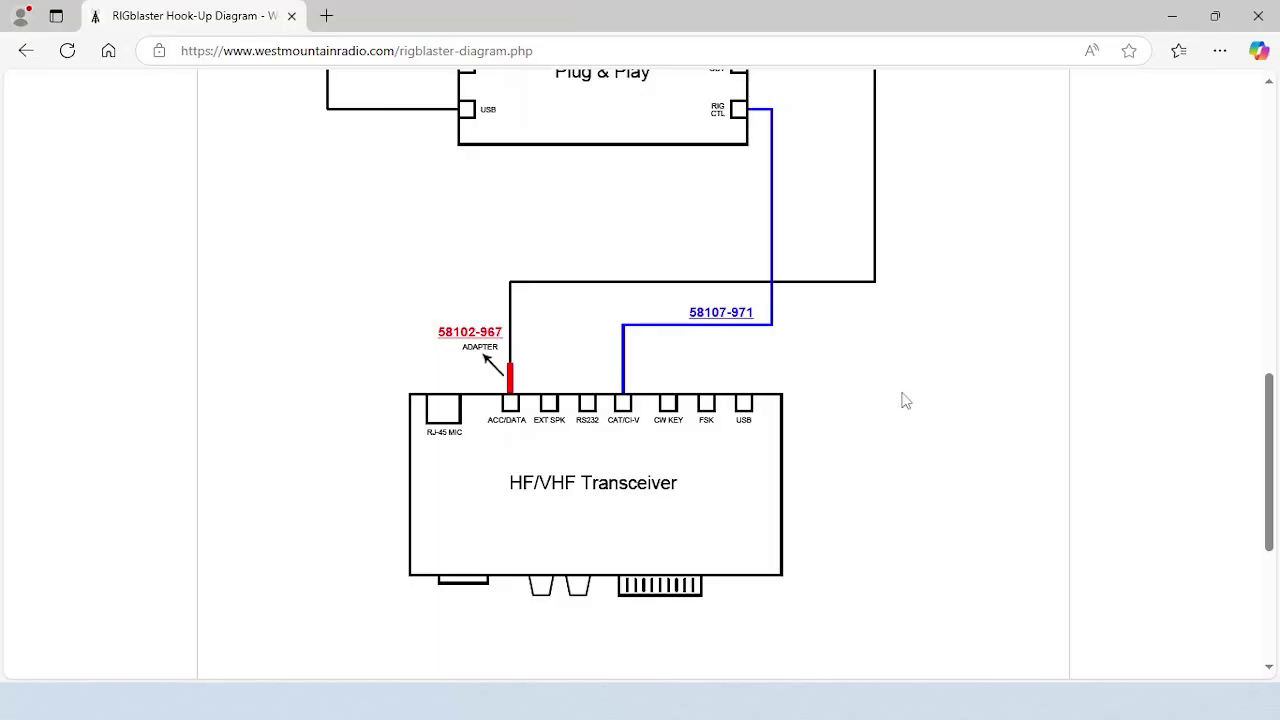
drag(1269, 443, 1276, 120)
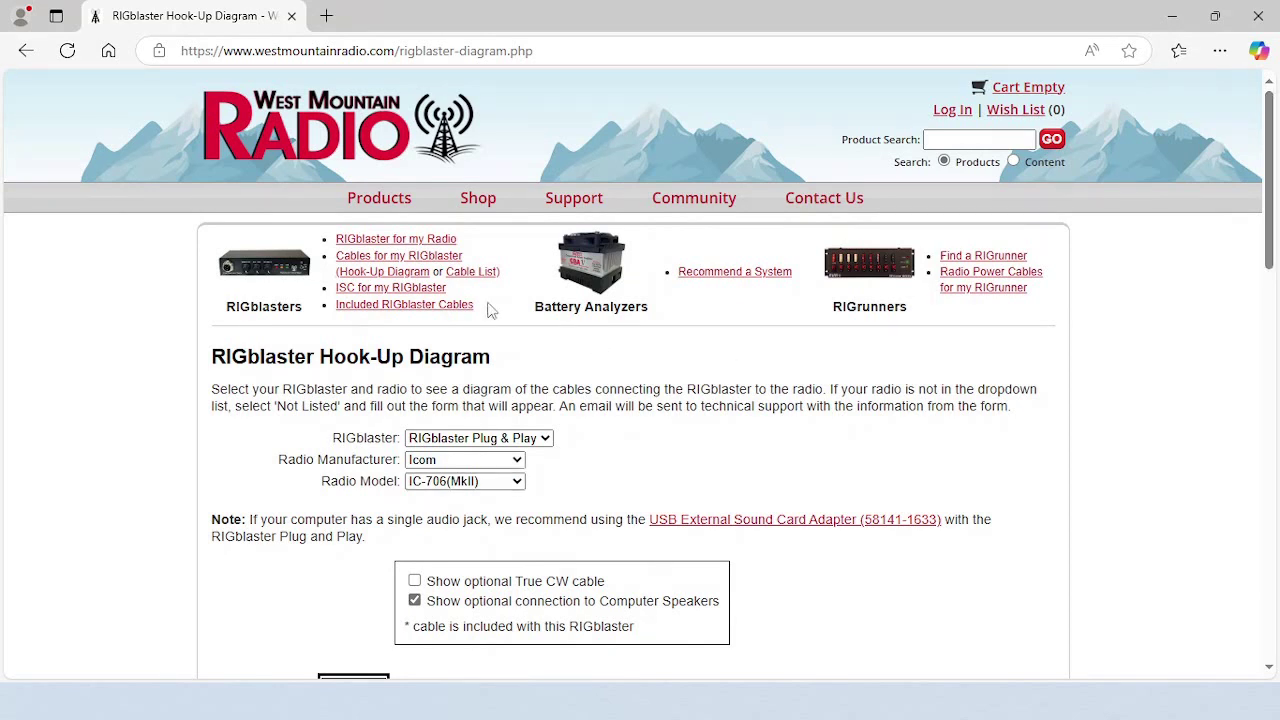
Step: Return to the RIGblaster Plug & Play product page, view its package contents, and open the USB flash drive software link
mouse_move(391, 200)
click(399, 244)
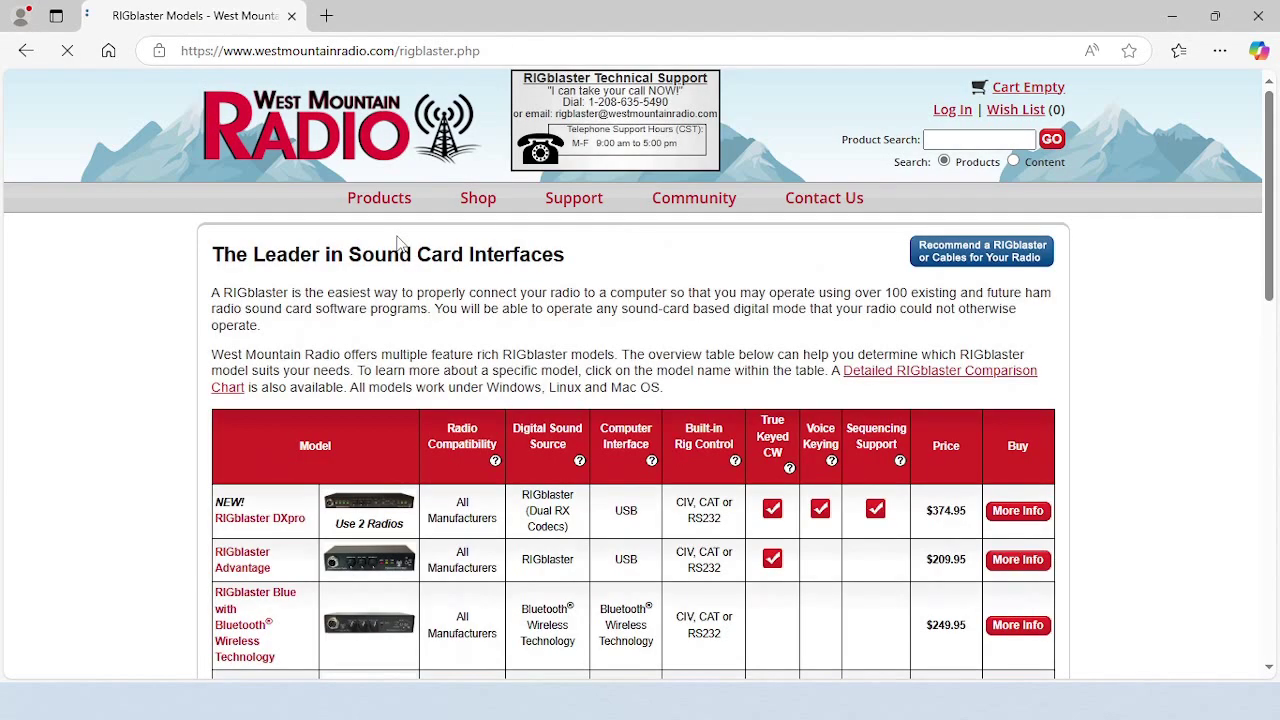
drag(1272, 283, 1270, 400)
click(285, 350)
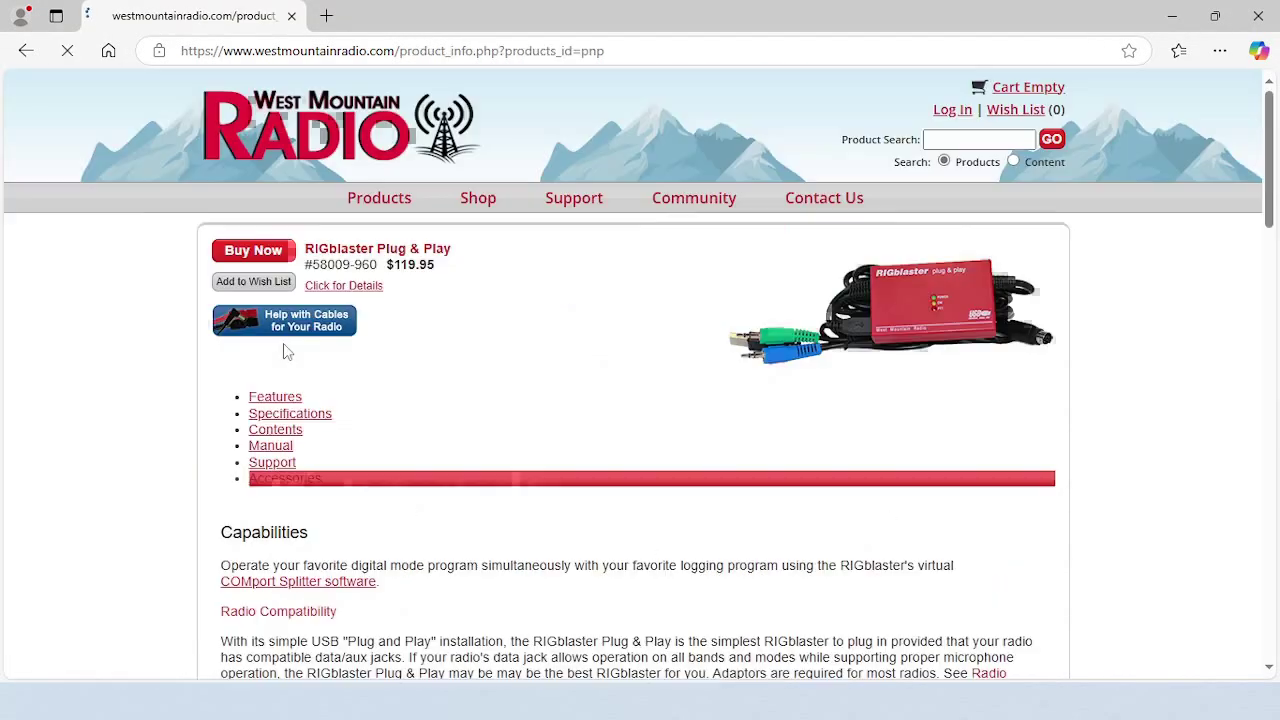
click(503, 408)
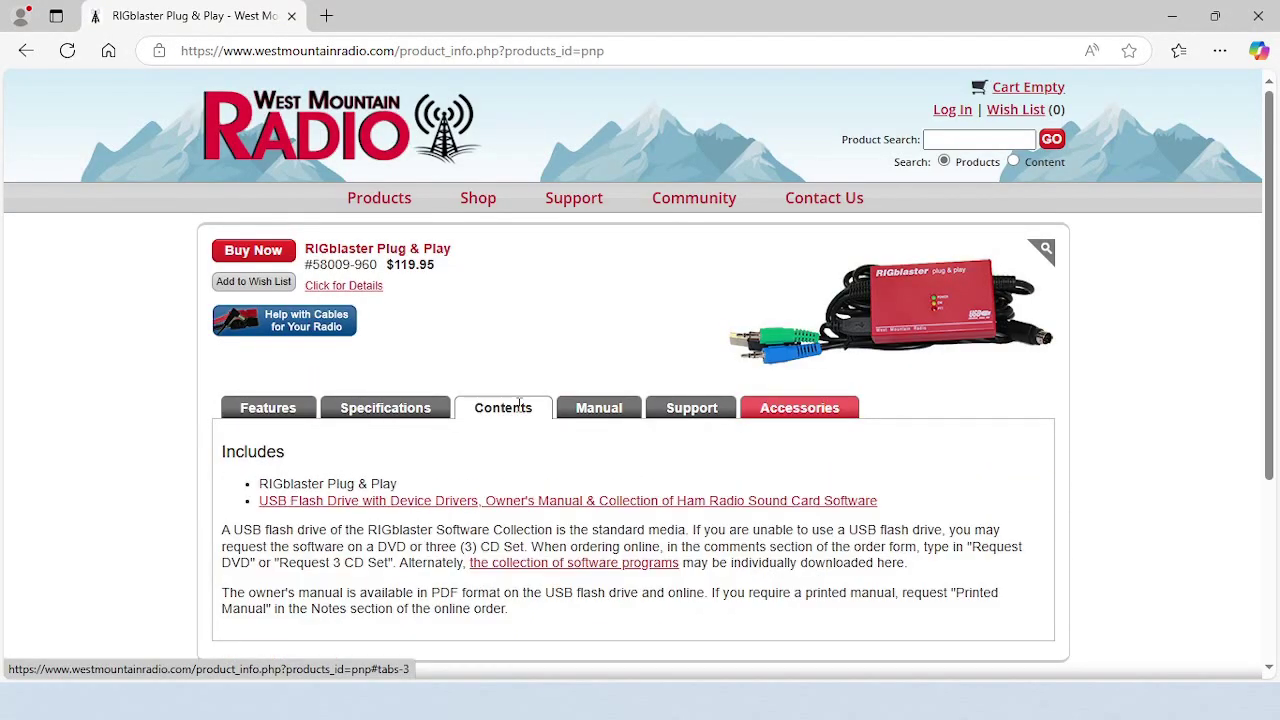
click(464, 505)
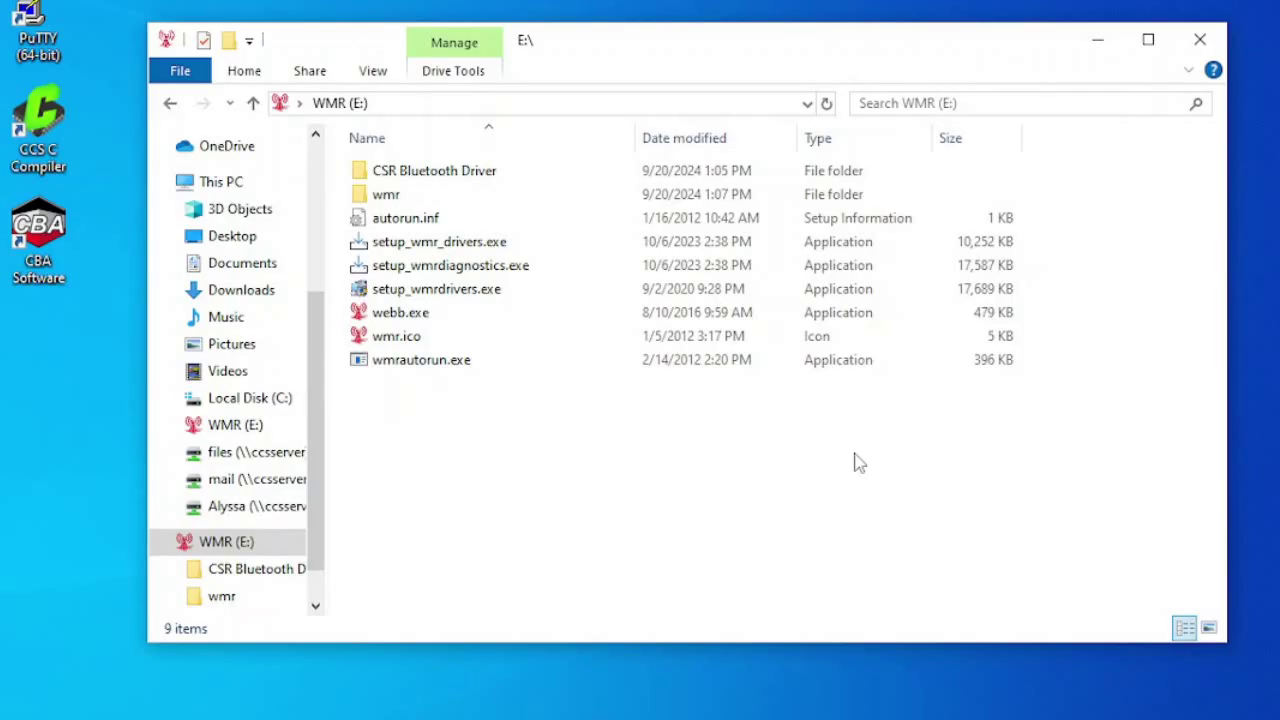
Step: In File Explorer, launch webb.exe from the WMR (E:) drive
double_click(426, 318)
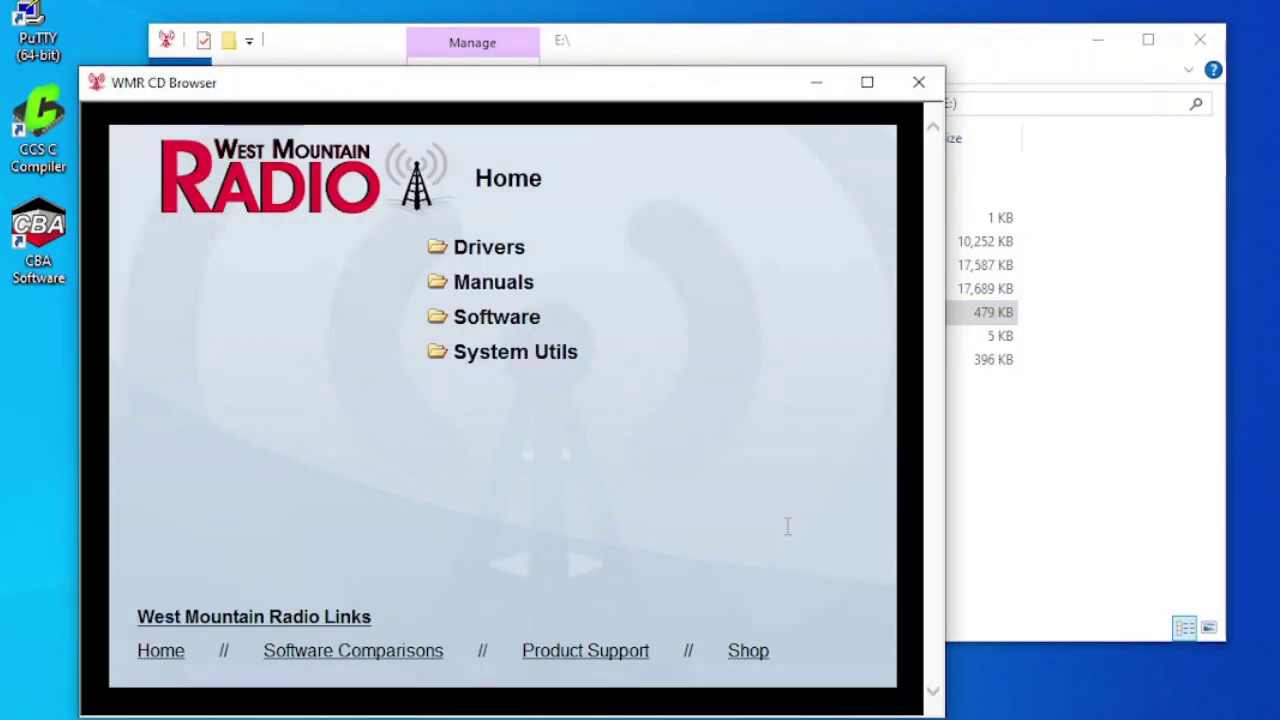
Step: Find FT8 & WSPR (WSJT-X) among the Digital Modes software and start its installer
click(531, 320)
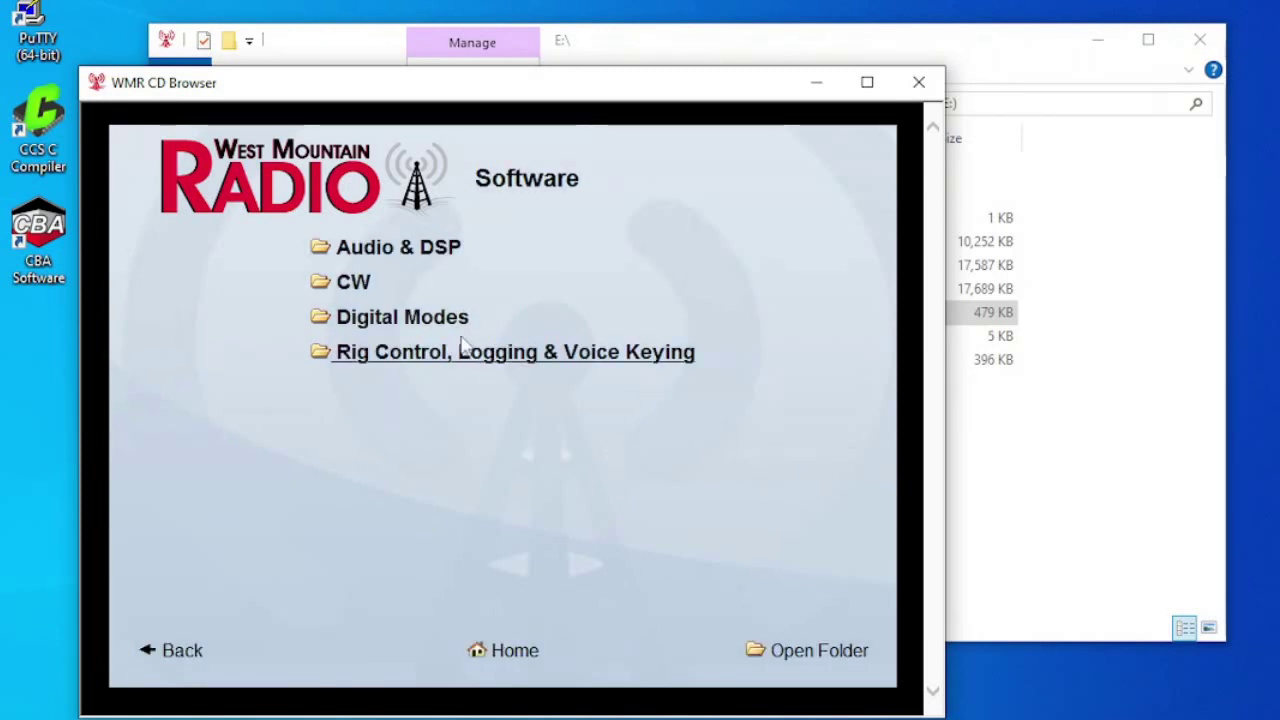
click(442, 320)
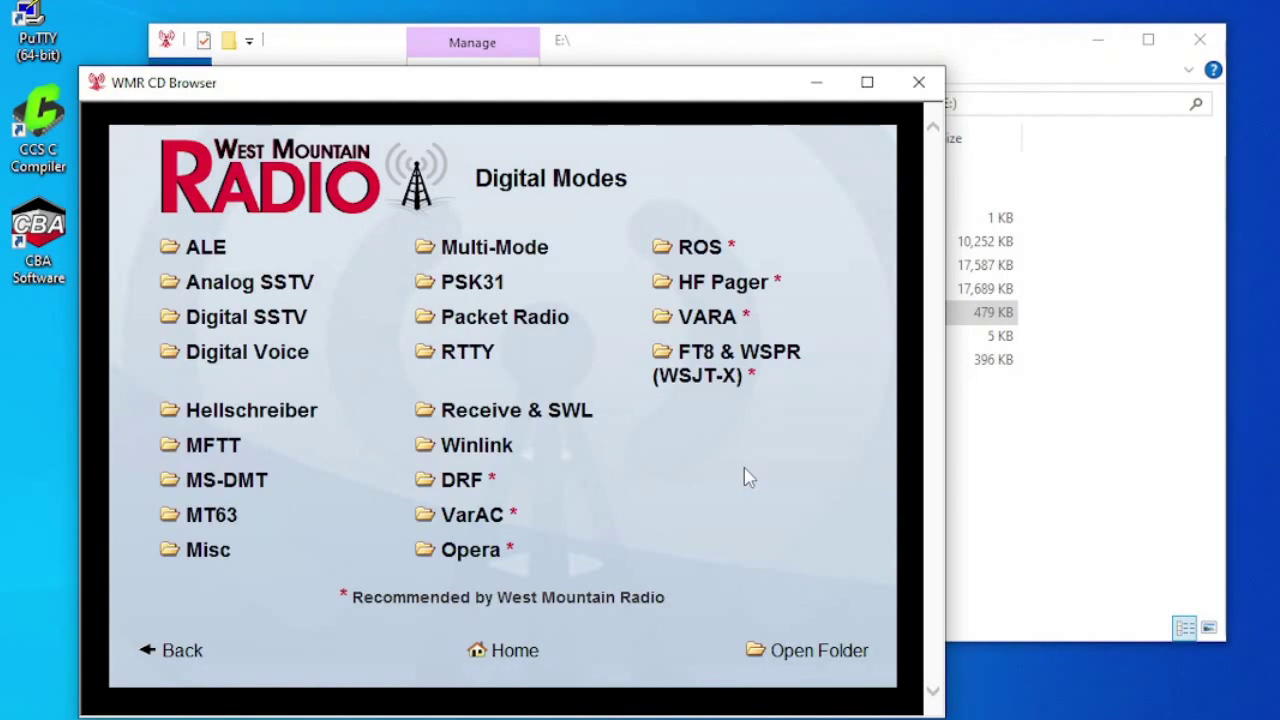
click(726, 385)
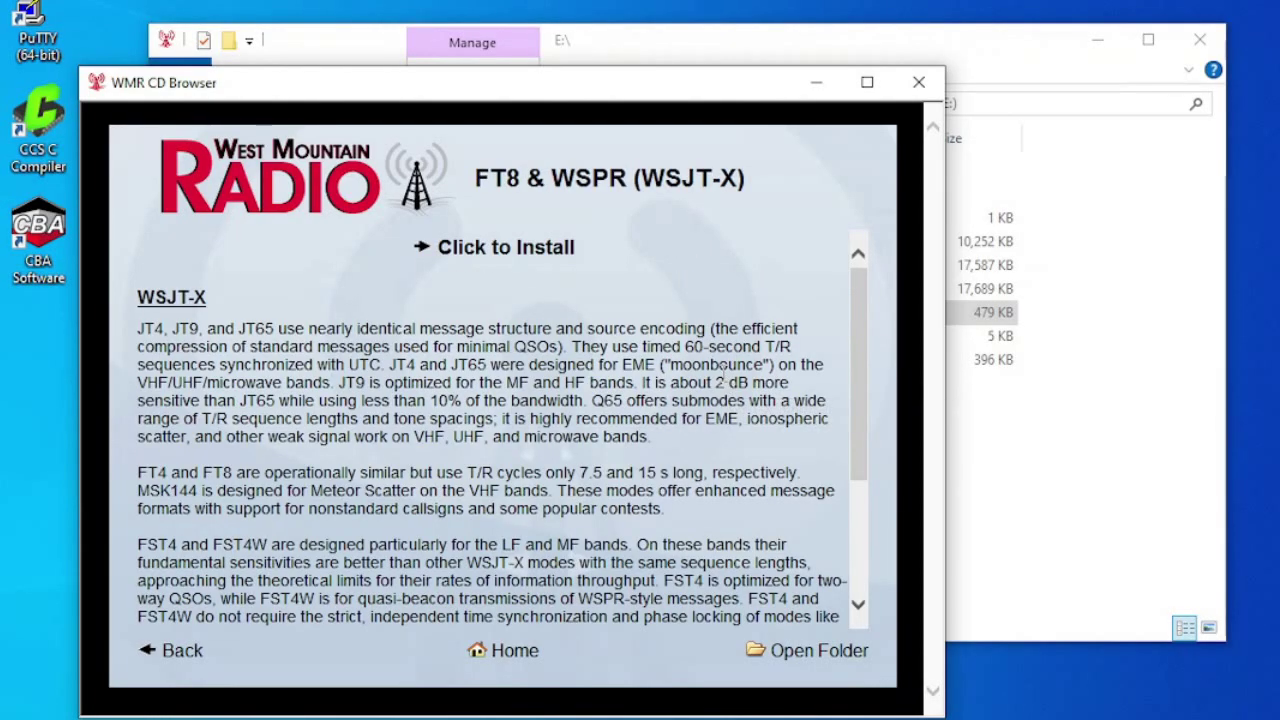
click(548, 255)
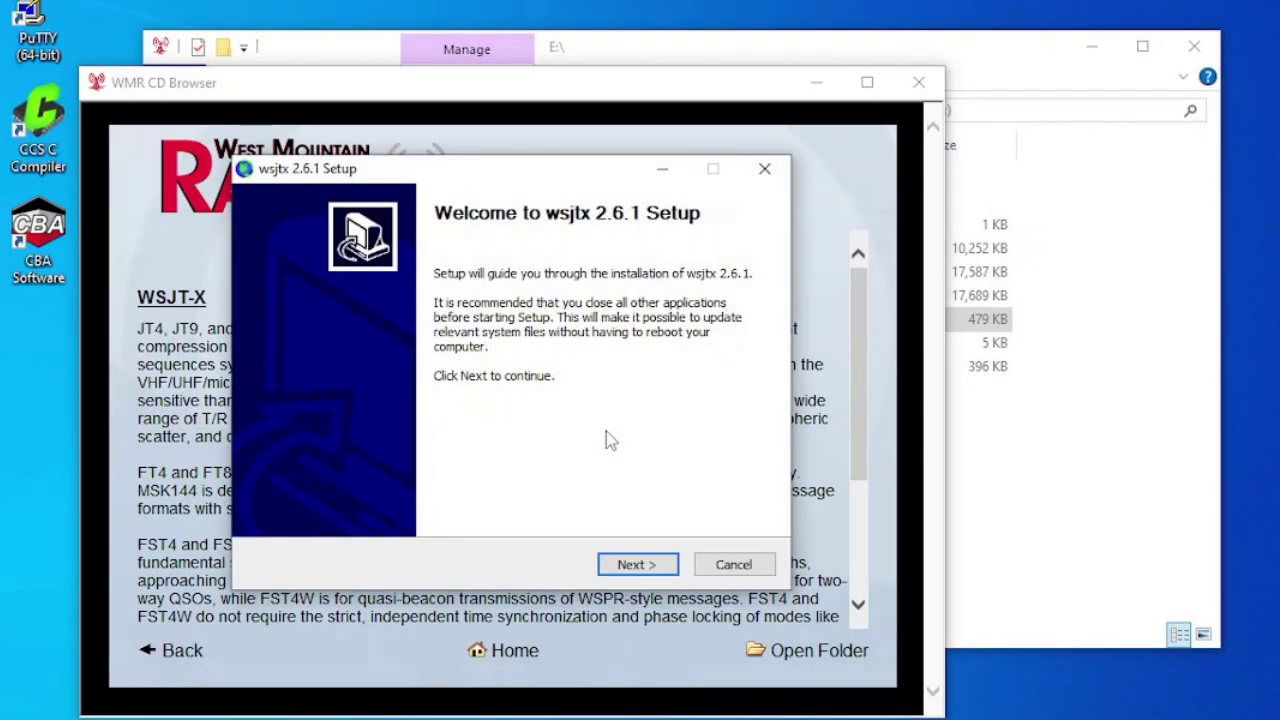
Step: Accept the license and install wsjtx 2.6.1 with the default options into C:\WSJT\wsjtx, using the wsjtx 2.6.1 Start Menu folder
click(630, 564)
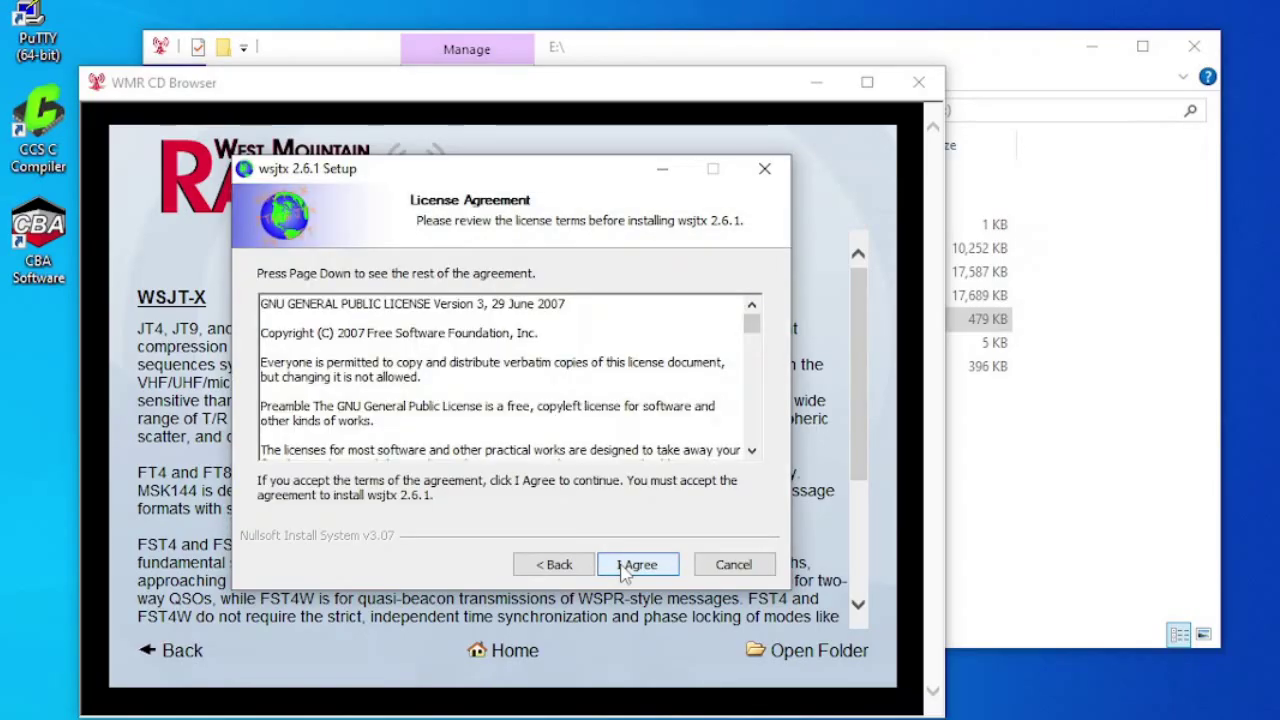
click(625, 566)
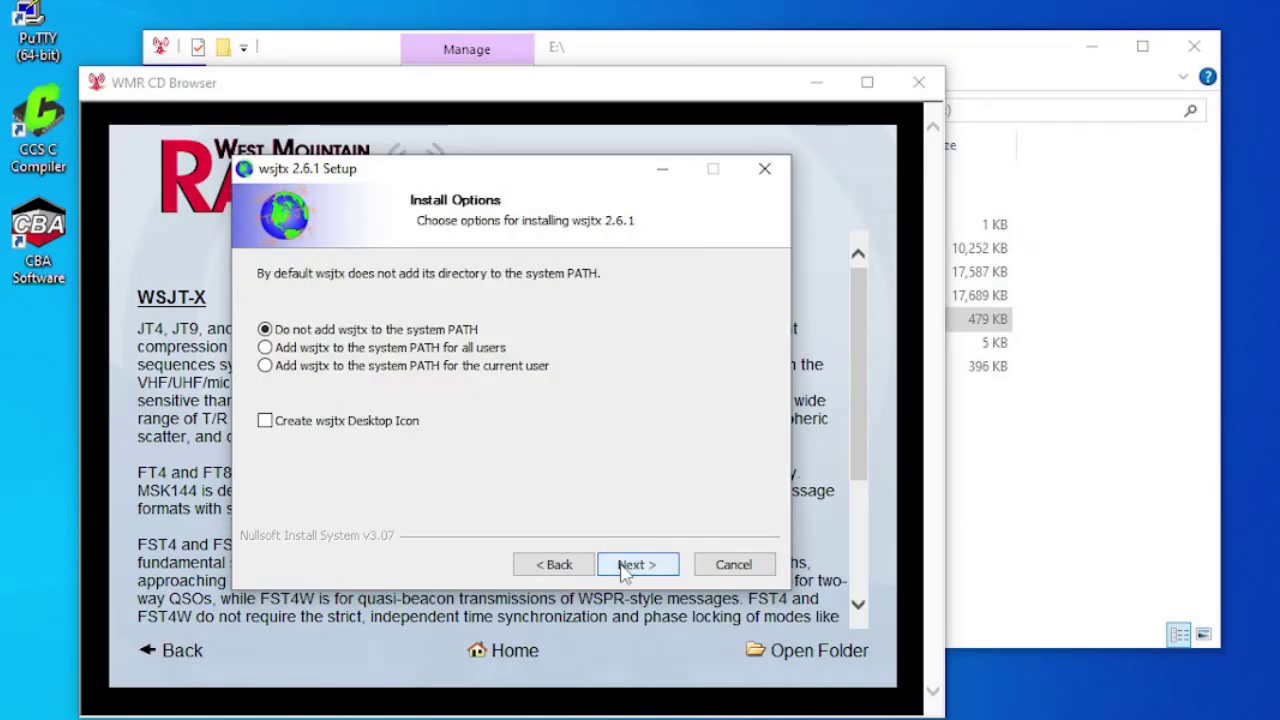
click(630, 565)
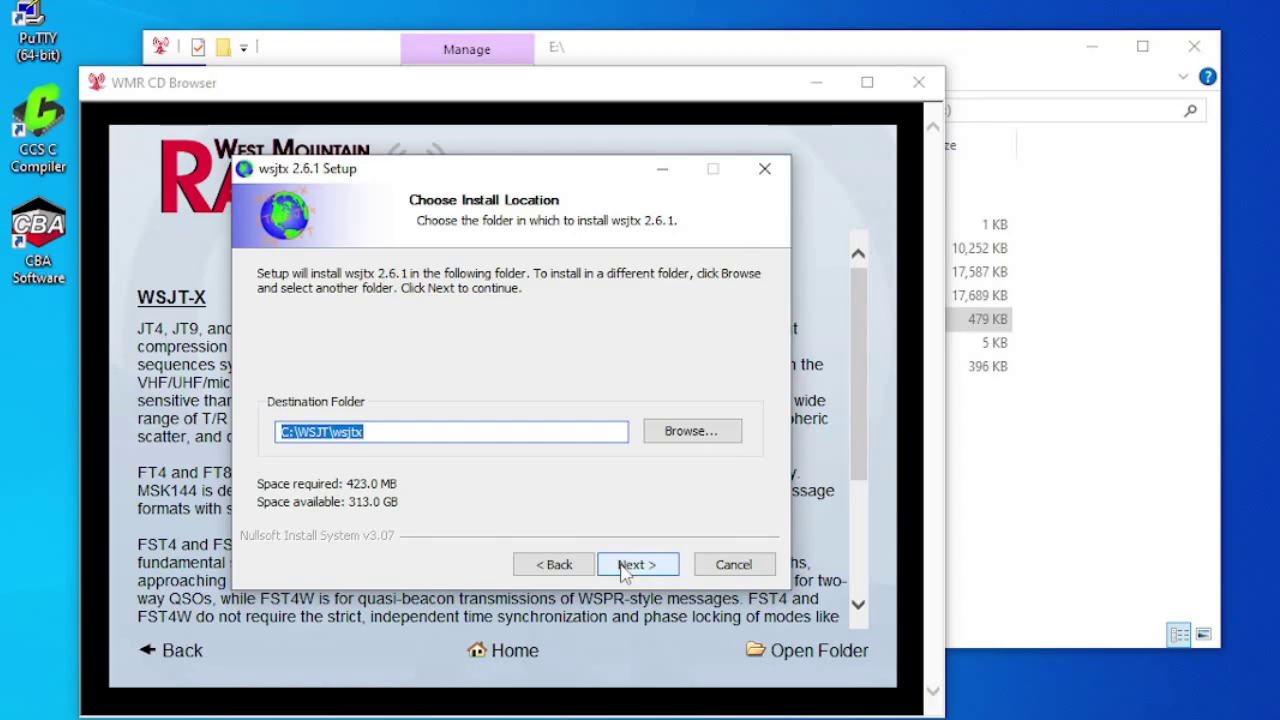
click(630, 565)
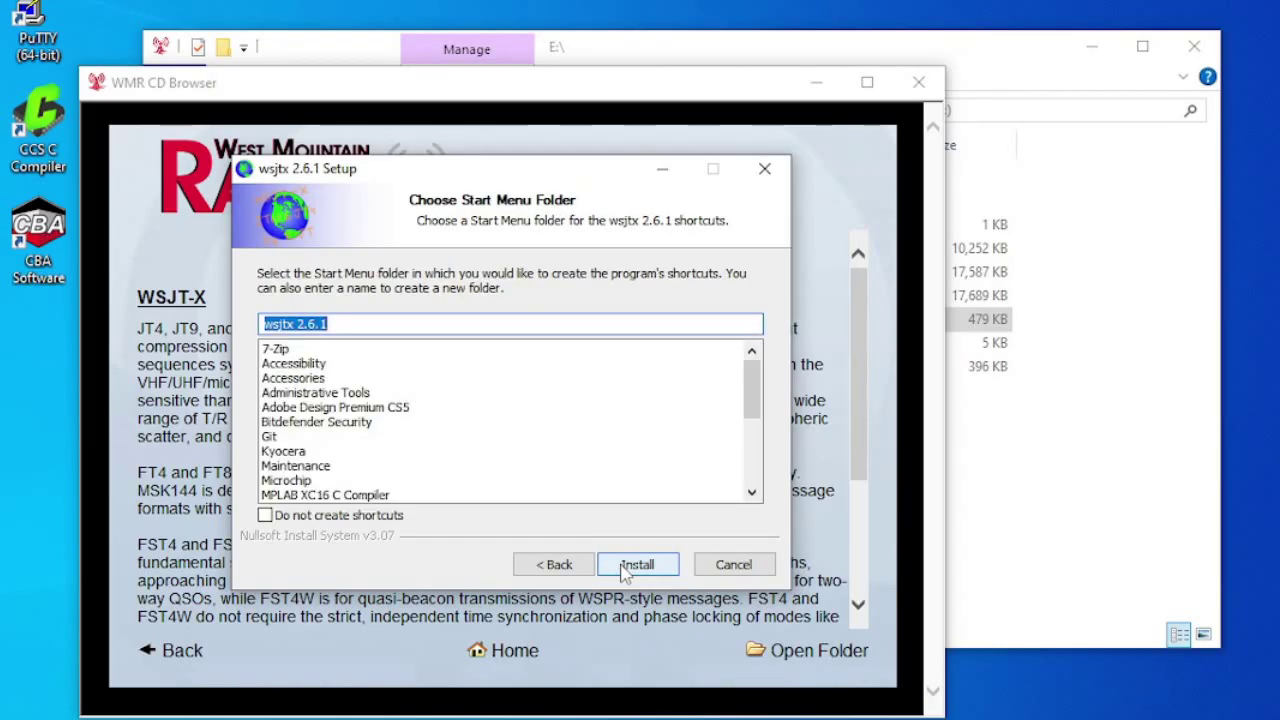
click(630, 565)
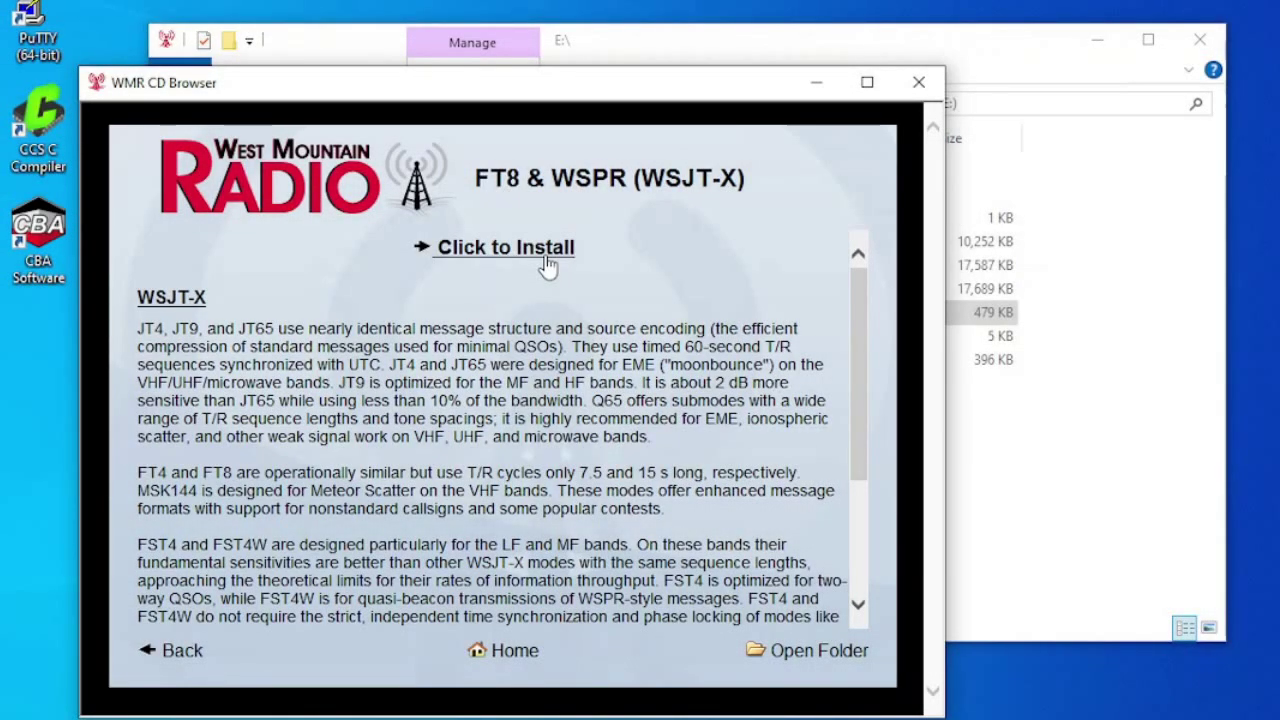
Step: Return to the collection's home page and open the Windows drivers
click(524, 658)
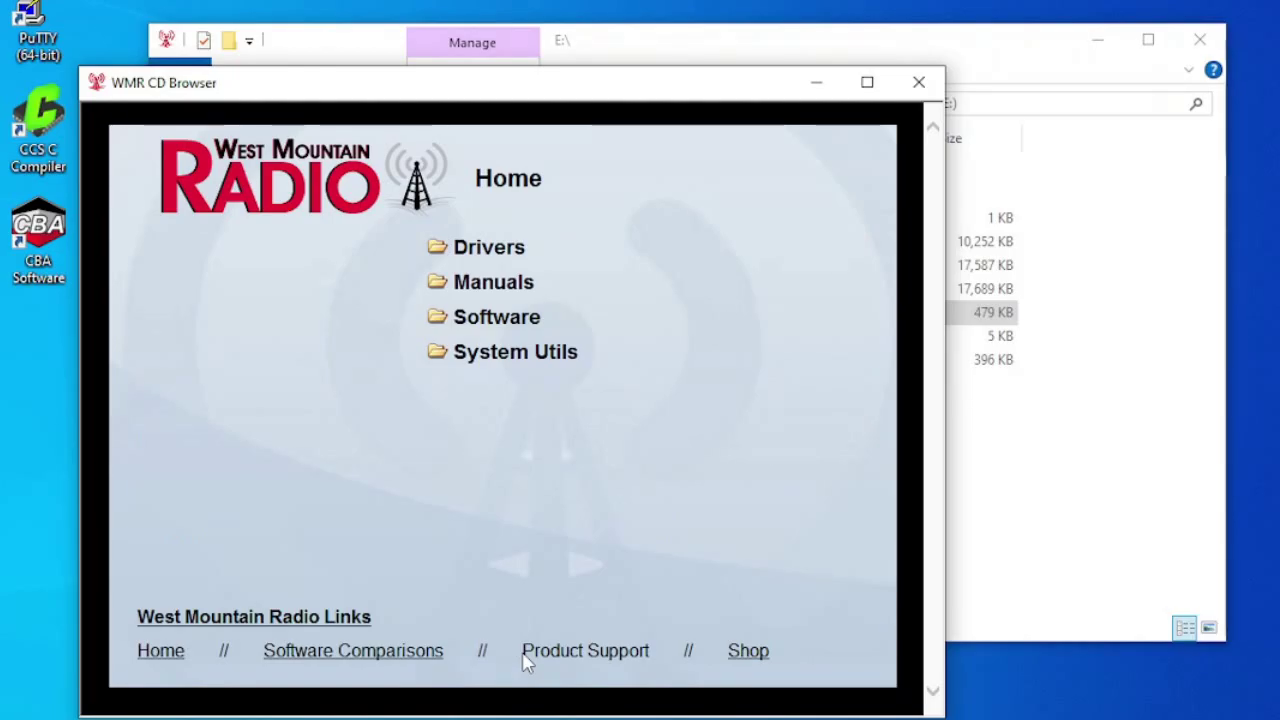
click(520, 252)
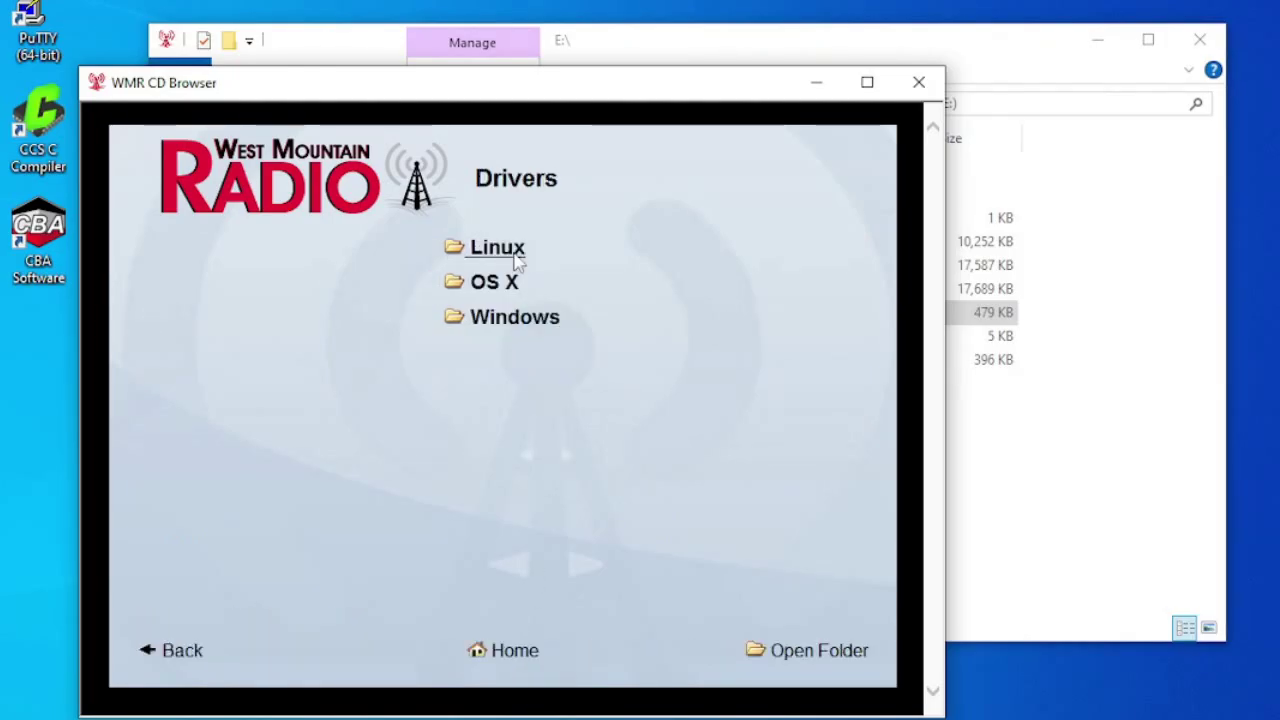
click(514, 318)
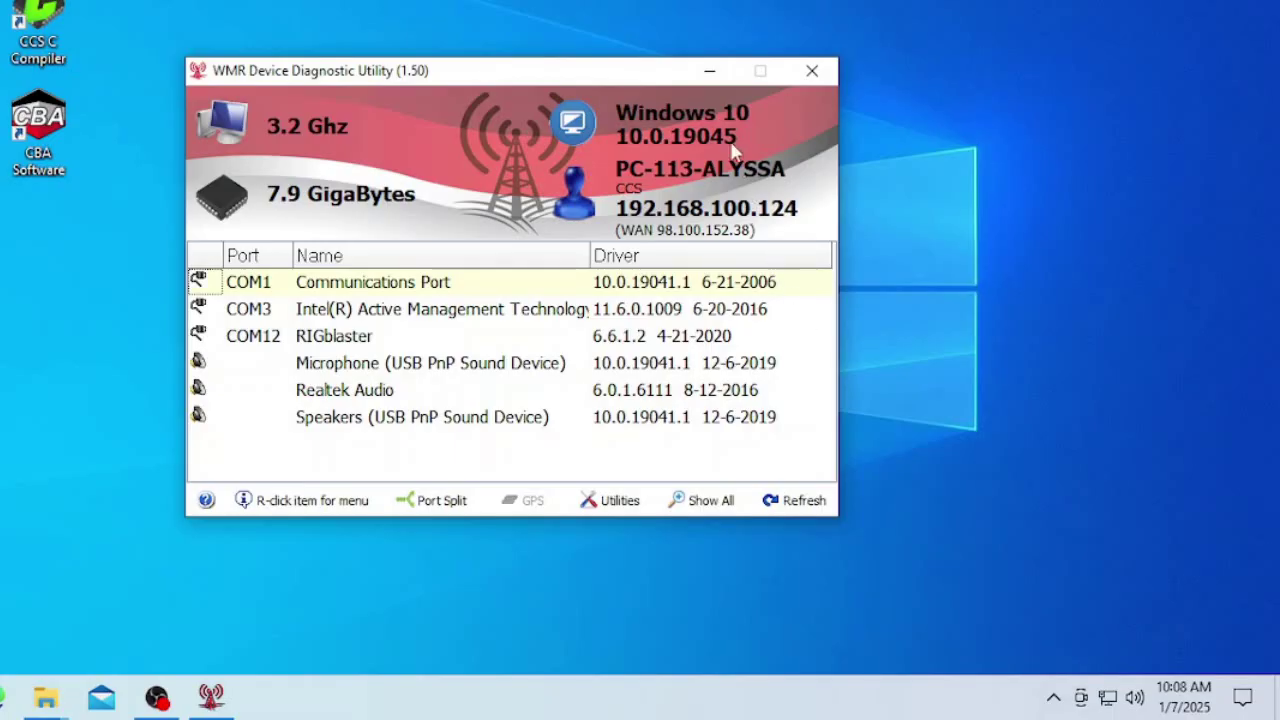
Step: Close the WMR Device Diagnostic Utility window, view its system tray options, and reopen it from the tray
click(817, 74)
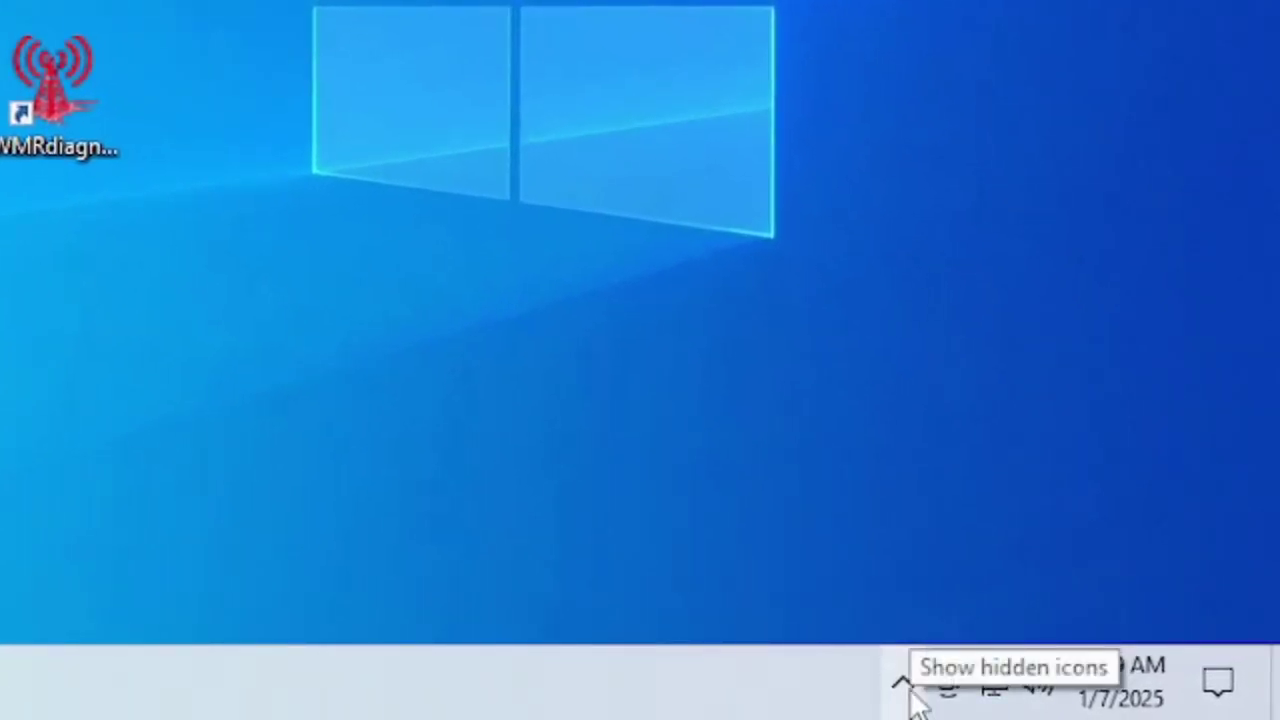
click(902, 684)
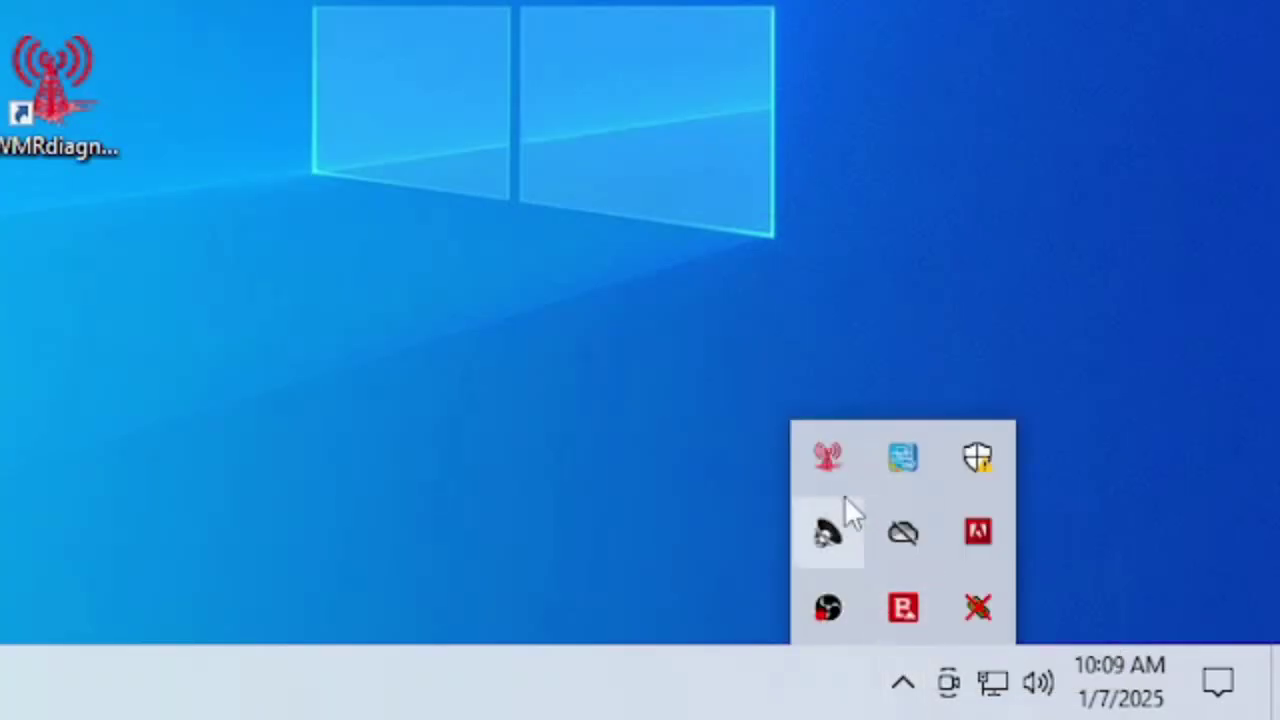
right_click(831, 460)
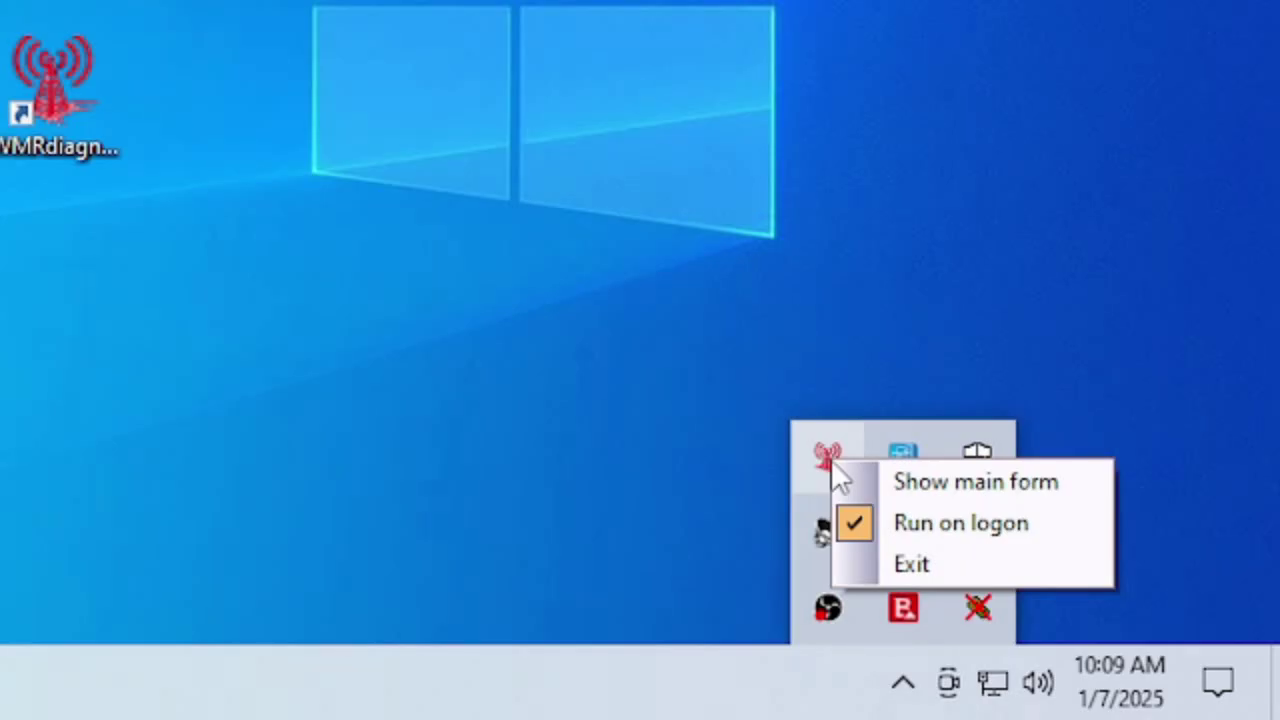
click(829, 458)
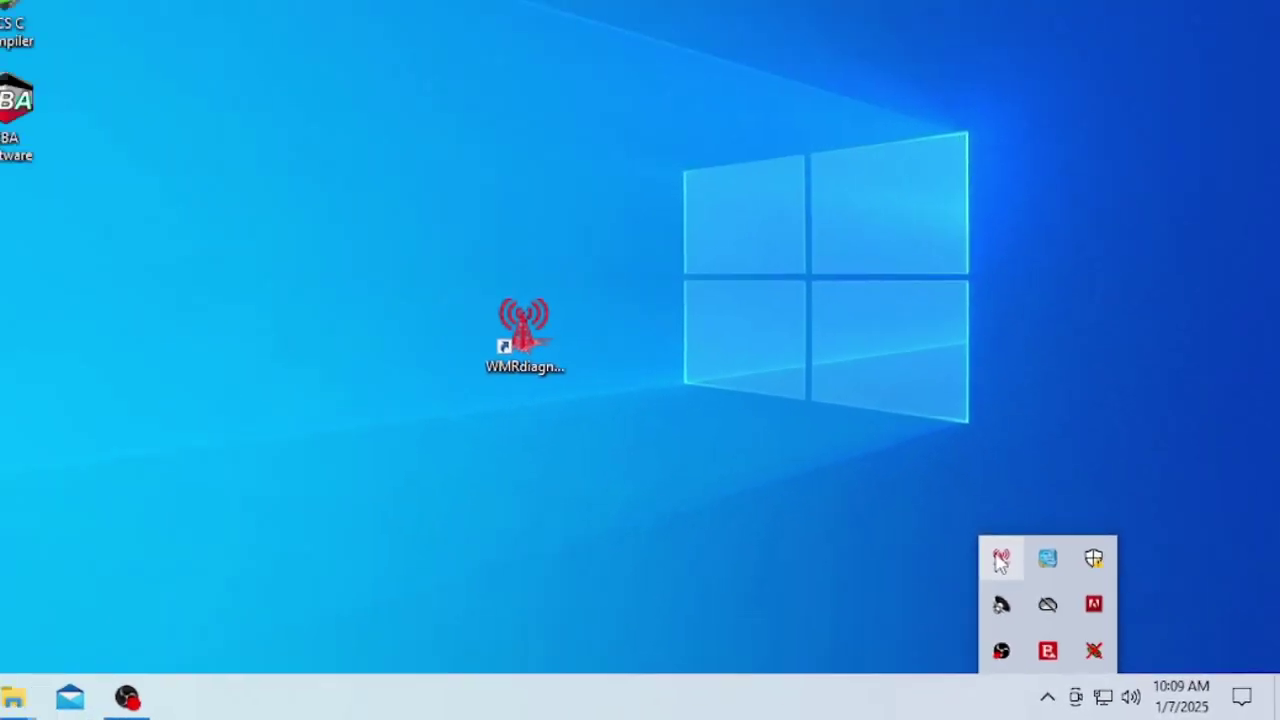
click(1000, 562)
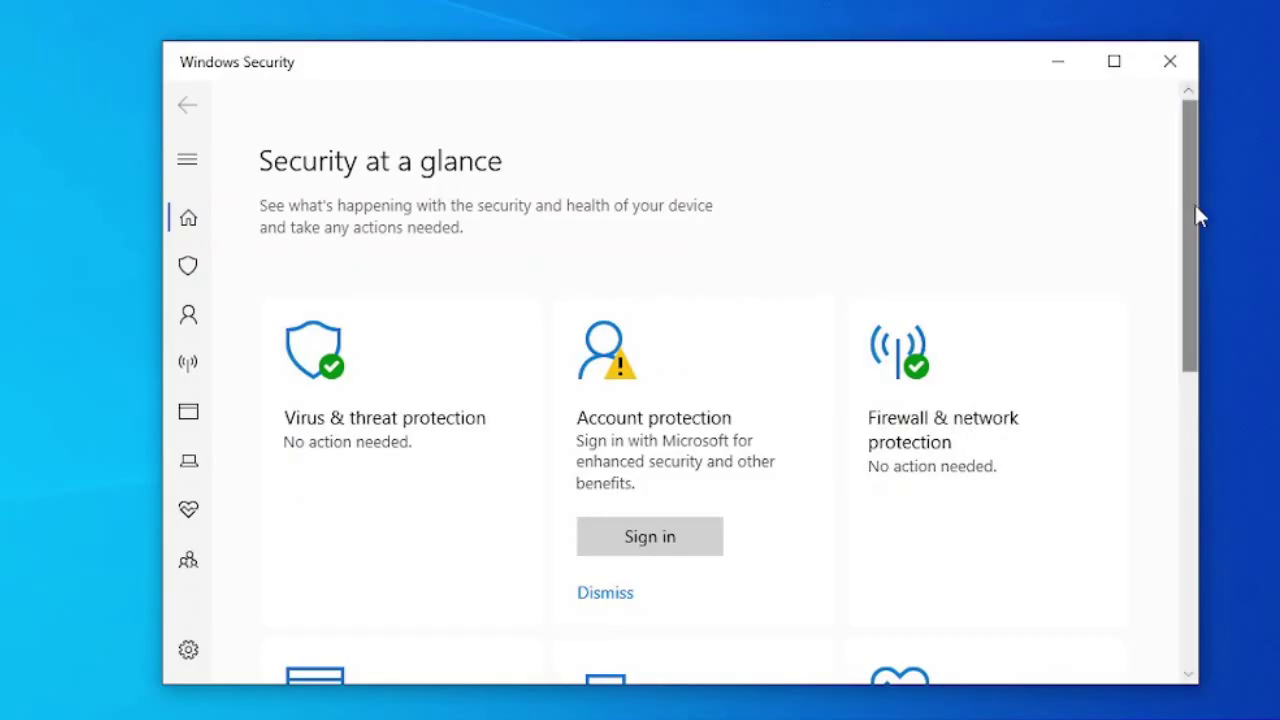
Step: Open the core isolation details under Device security in Windows Security
drag(1195, 207, 1229, 380)
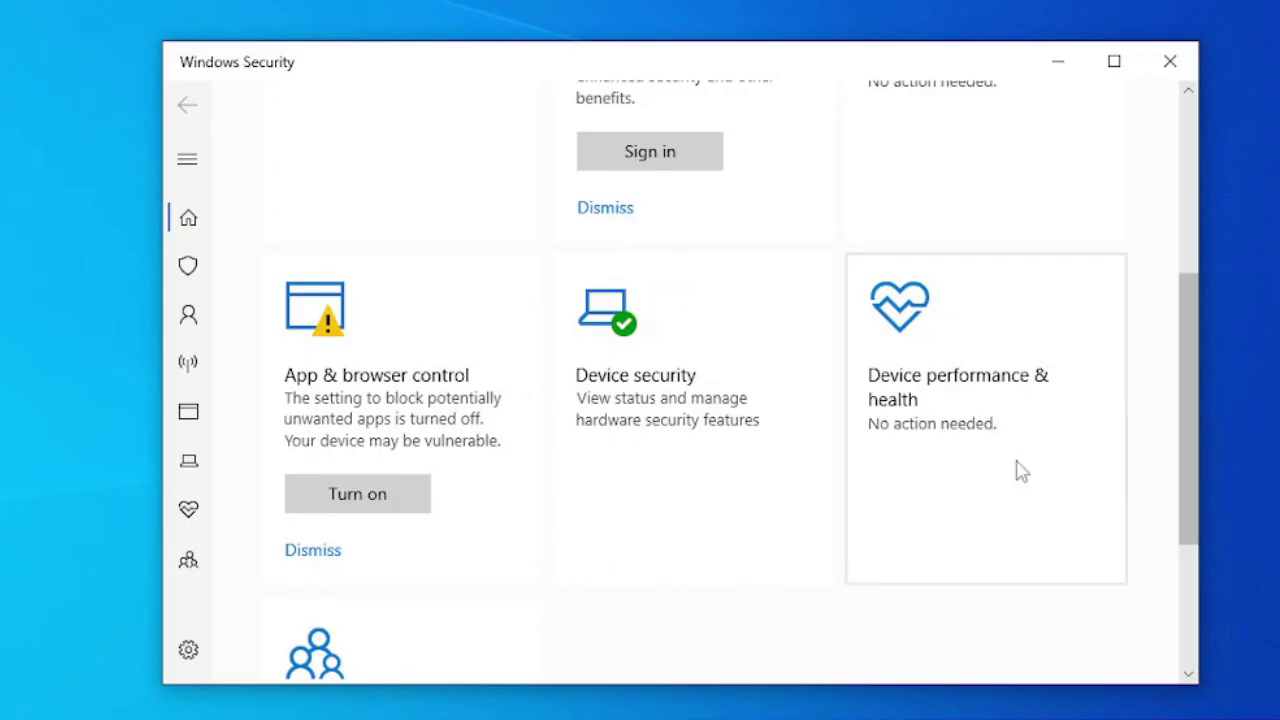
click(705, 430)
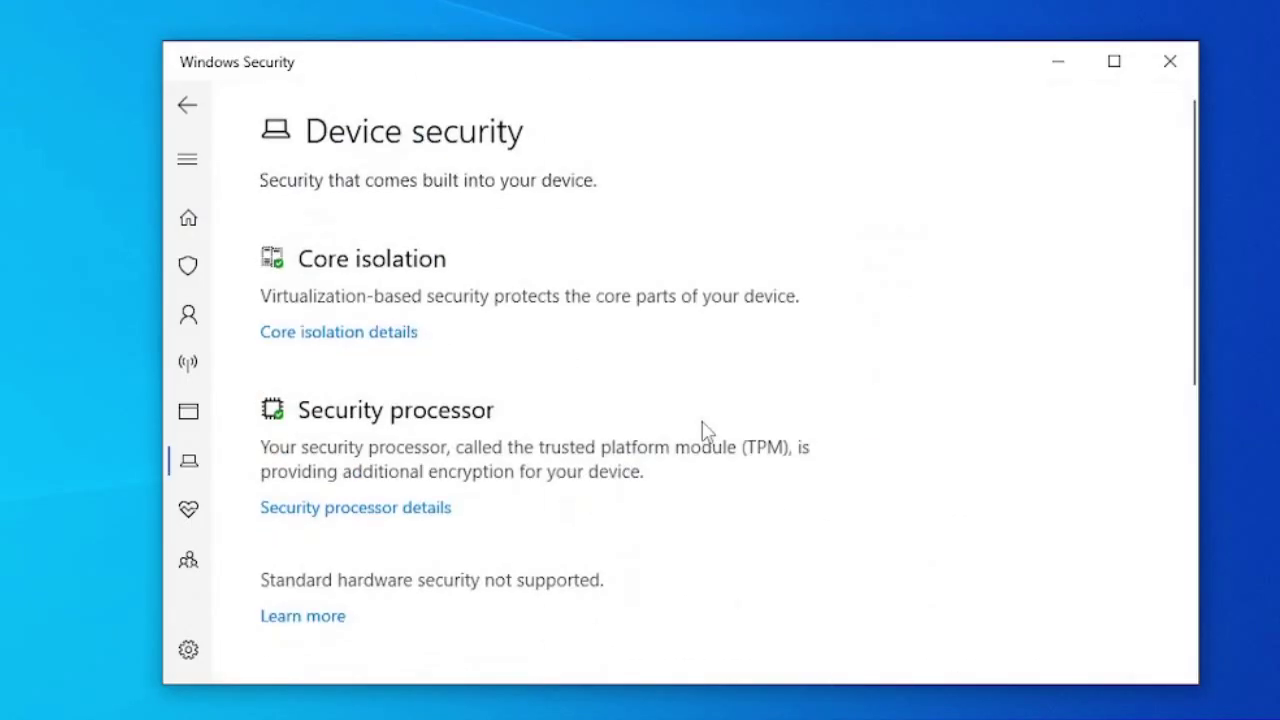
click(338, 334)
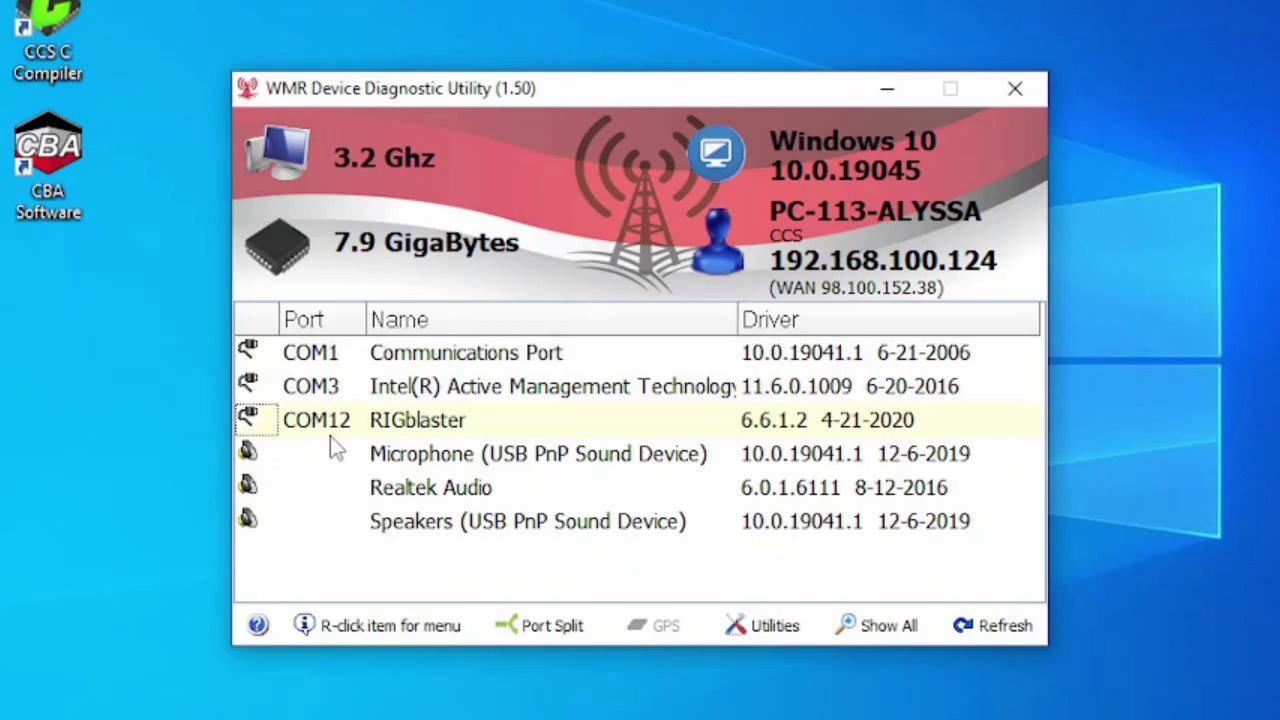
Step: Open the COM port Splitter from the diagnostic utility and review the RIGblaster, Radio Control and PTT Control port choices
click(546, 639)
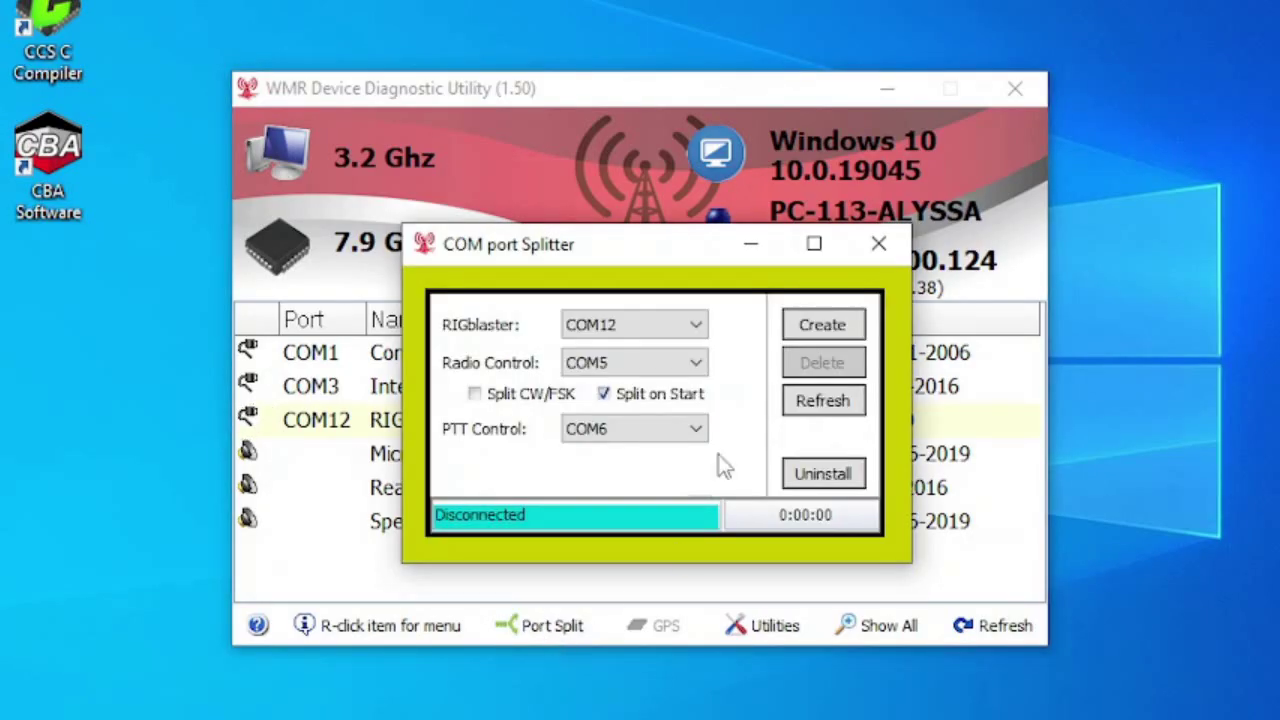
click(703, 328)
click(721, 339)
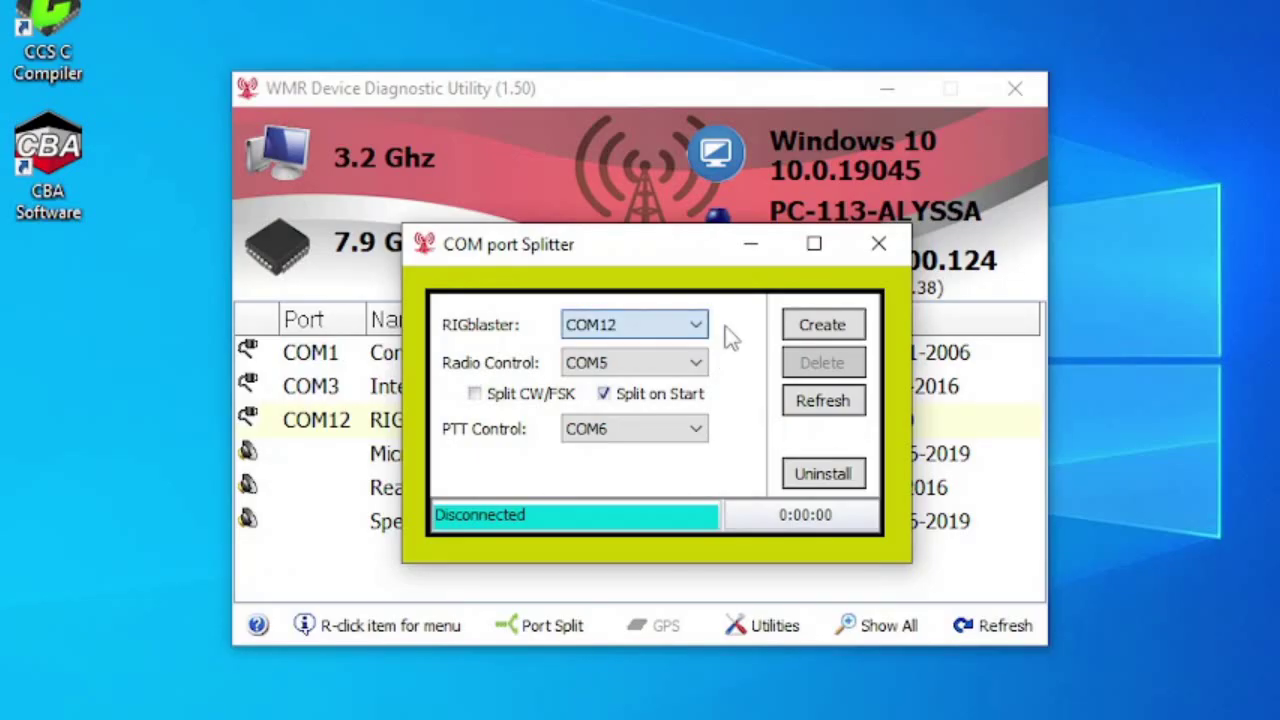
click(700, 363)
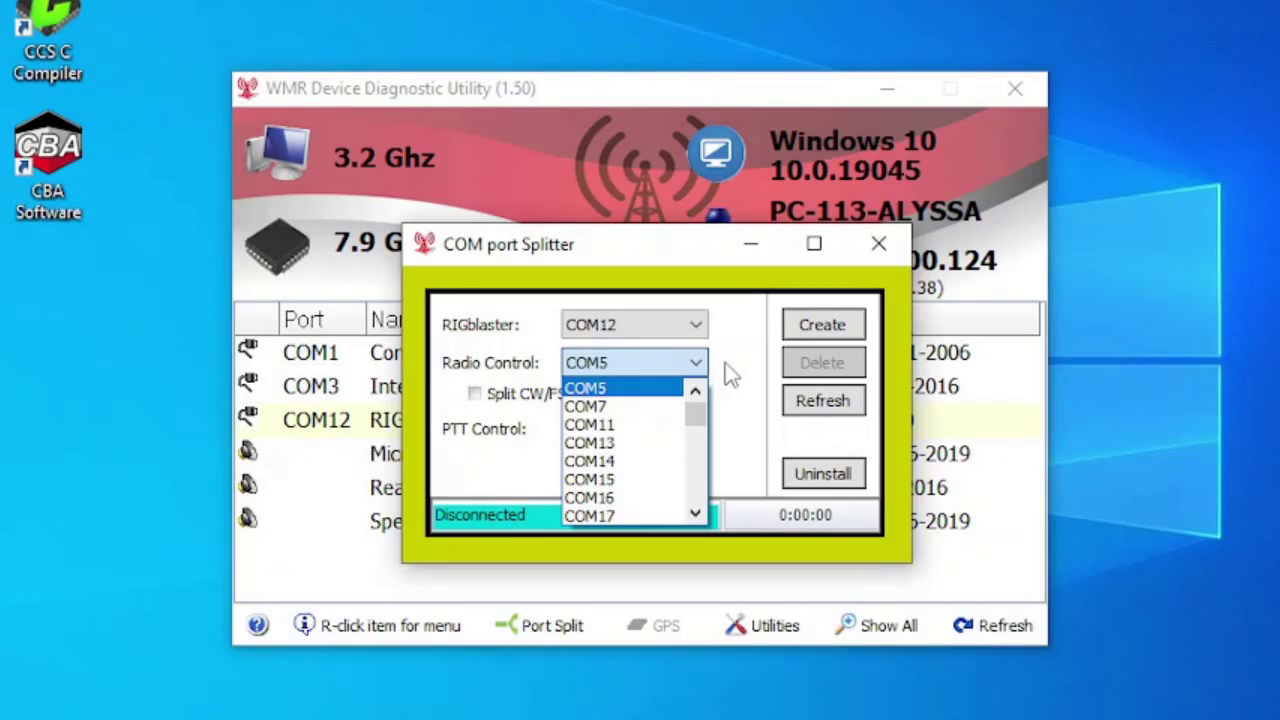
click(728, 368)
click(698, 429)
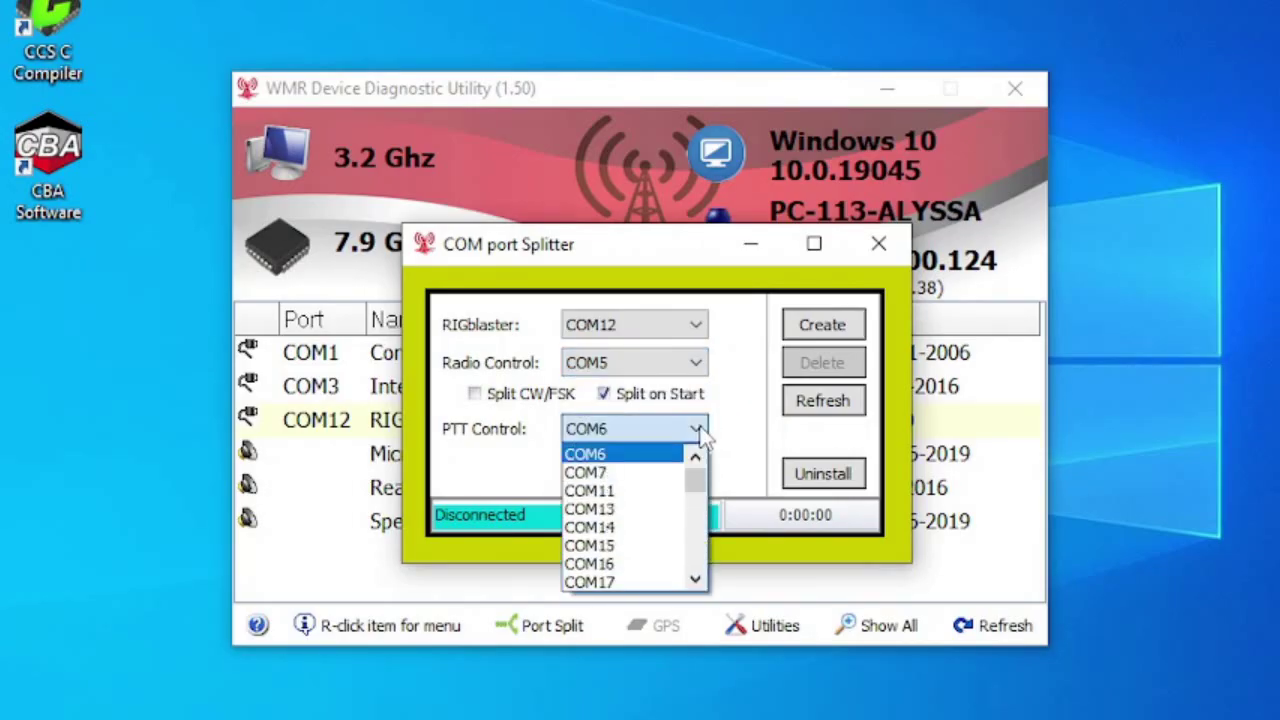
click(731, 438)
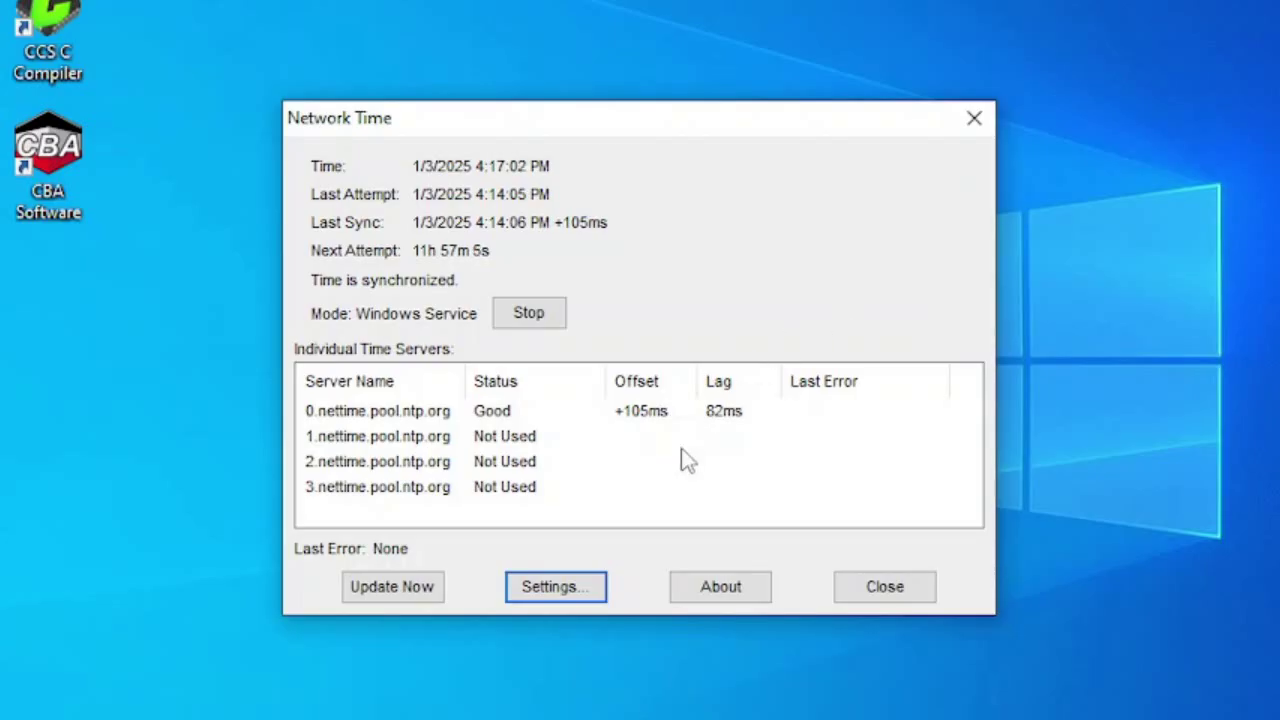
Step: Set the NetTime update interval to 20 minutes
click(580, 597)
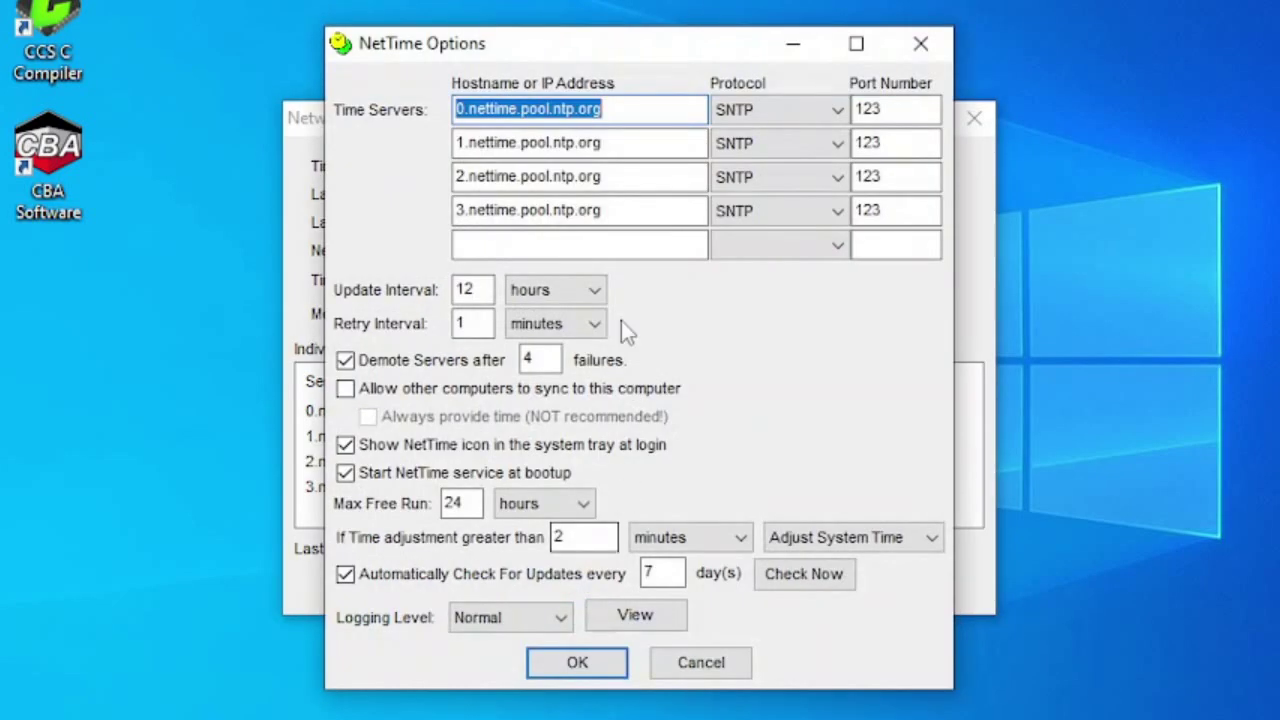
click(594, 290)
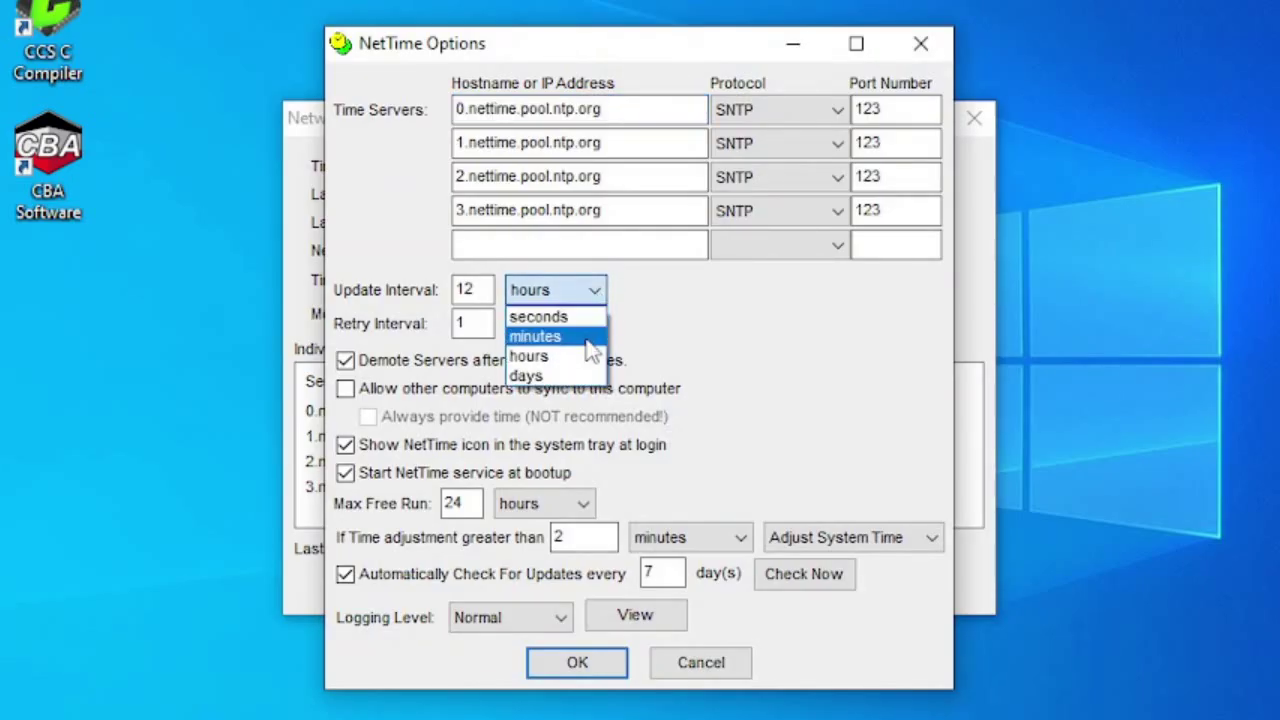
click(586, 337)
double_click(476, 290)
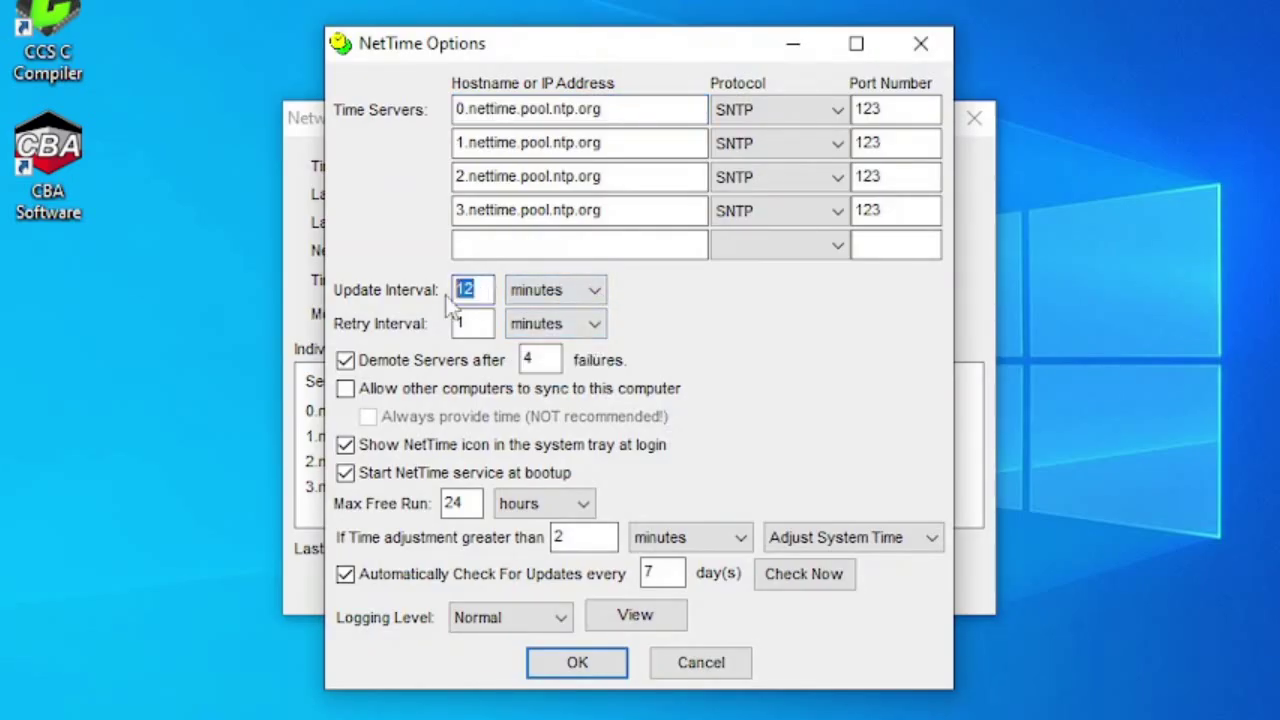
text(20)
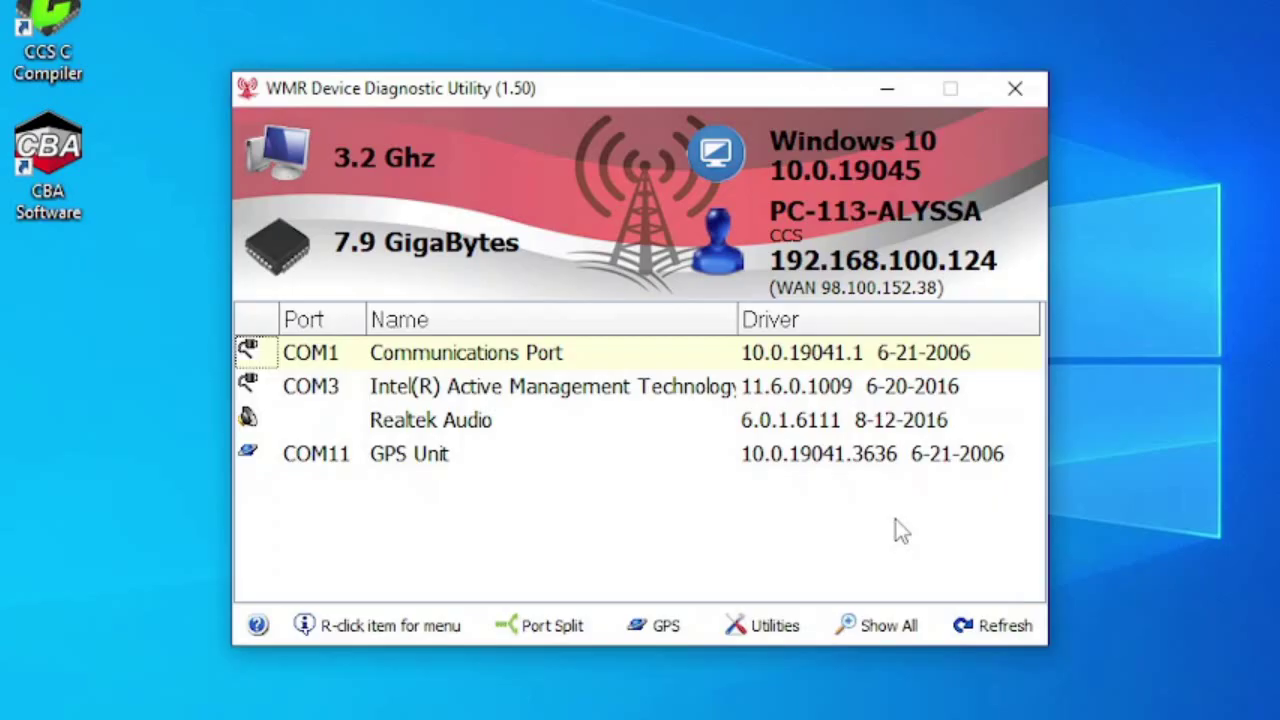
Step: Open the GPS monitoring details for the connected GPS unit in the WMR Device Diagnostic Utility
click(665, 628)
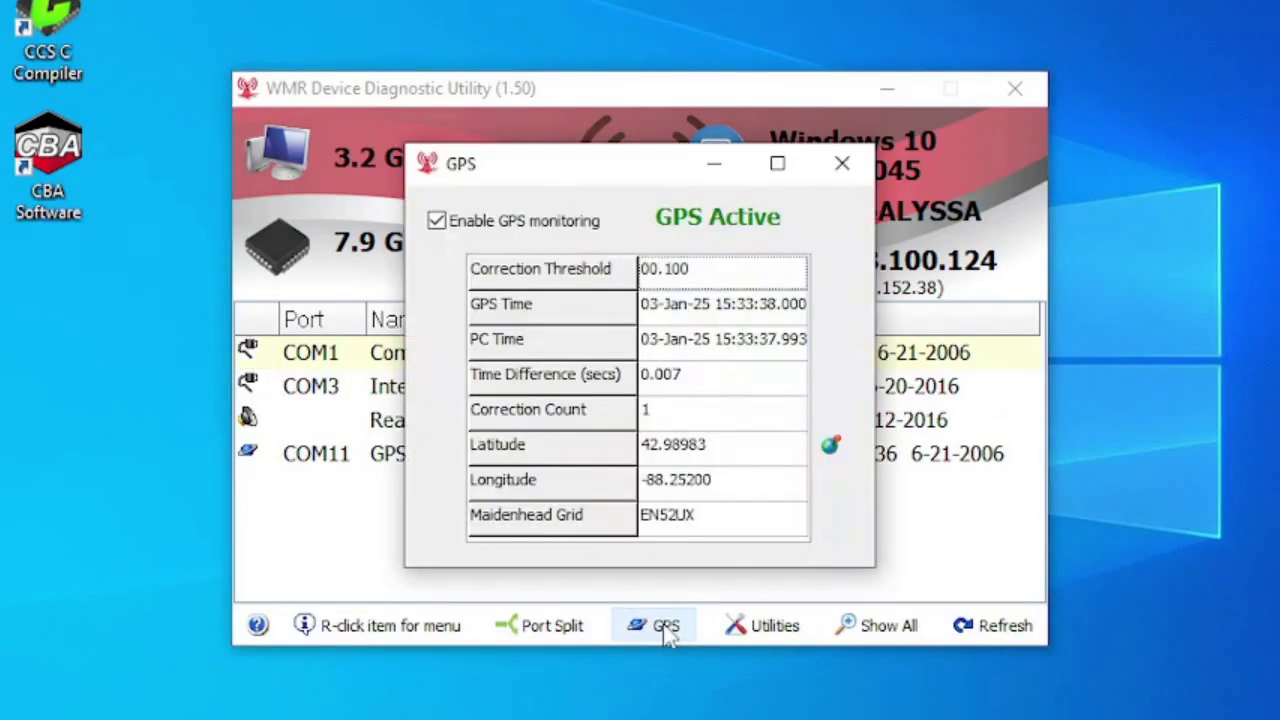